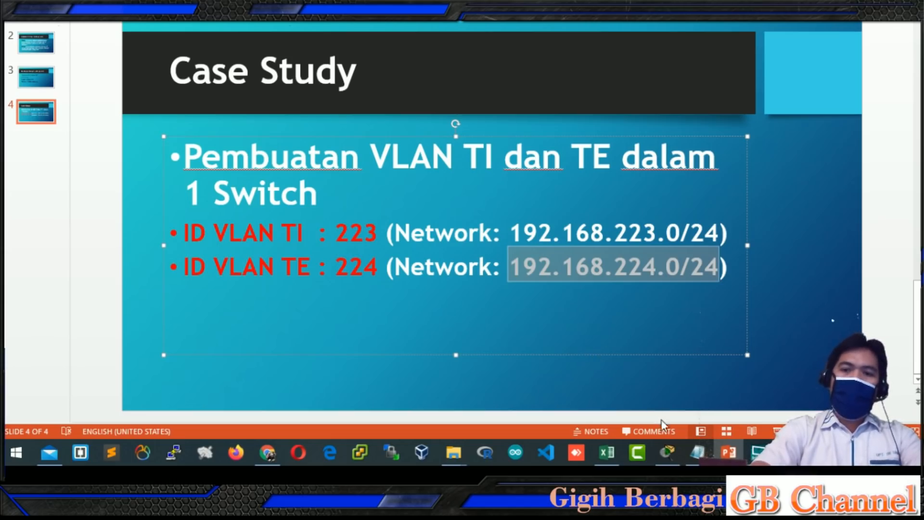
Switch to Cisco Packet Tracer and slightly reposition Switch0, PC0, PC1 and the VLAN ID note in the topology
mouse_move(675, 455)
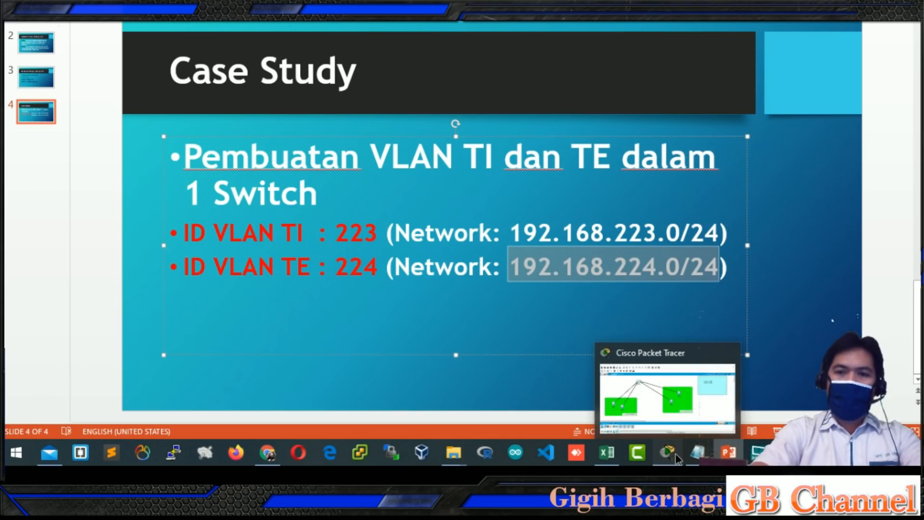
left_click(667, 452)
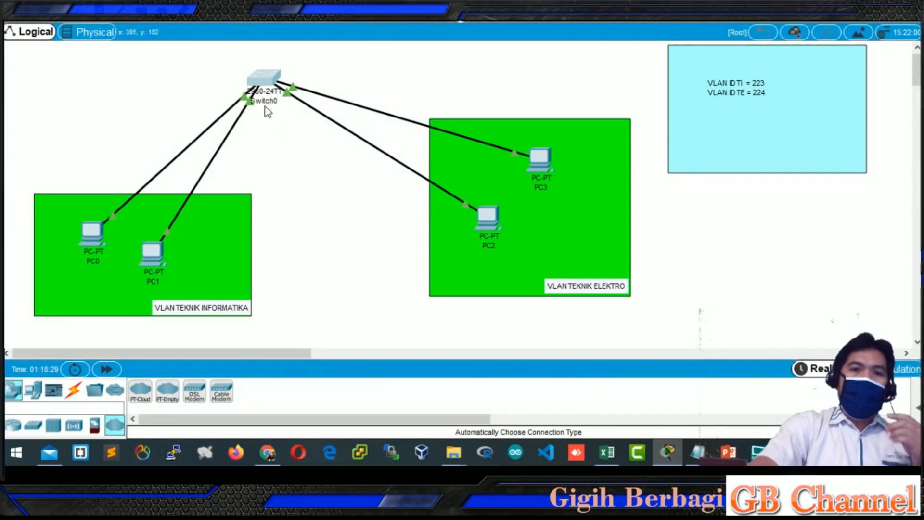
left_click_drag(267, 77, 269, 64)
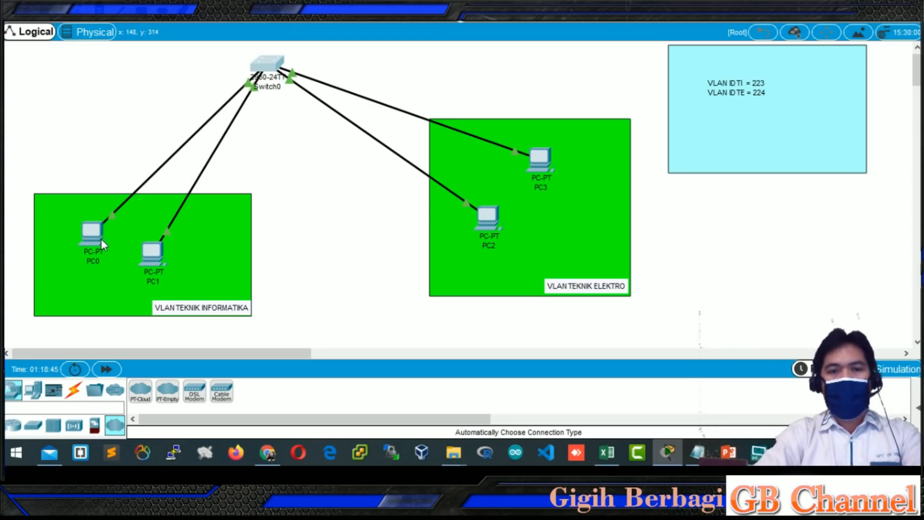
left_click_drag(92, 234, 83, 226)
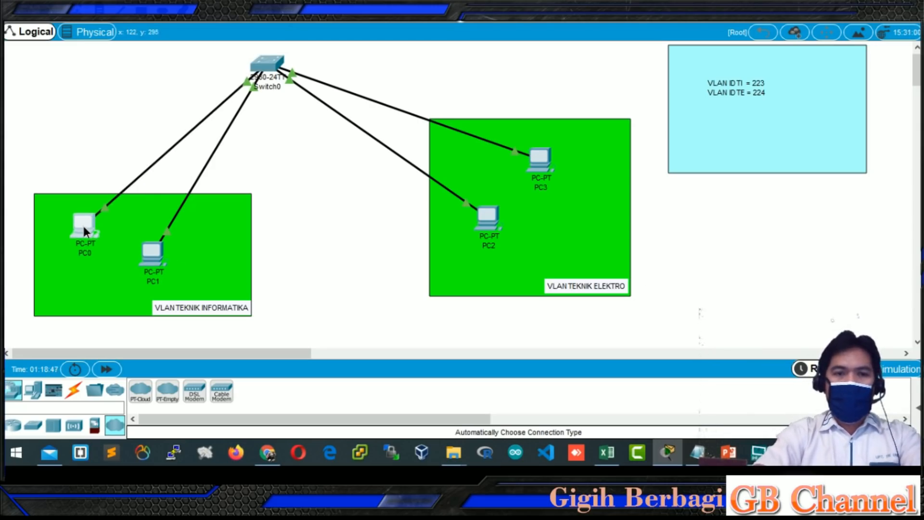
left_click_drag(145, 261, 125, 244)
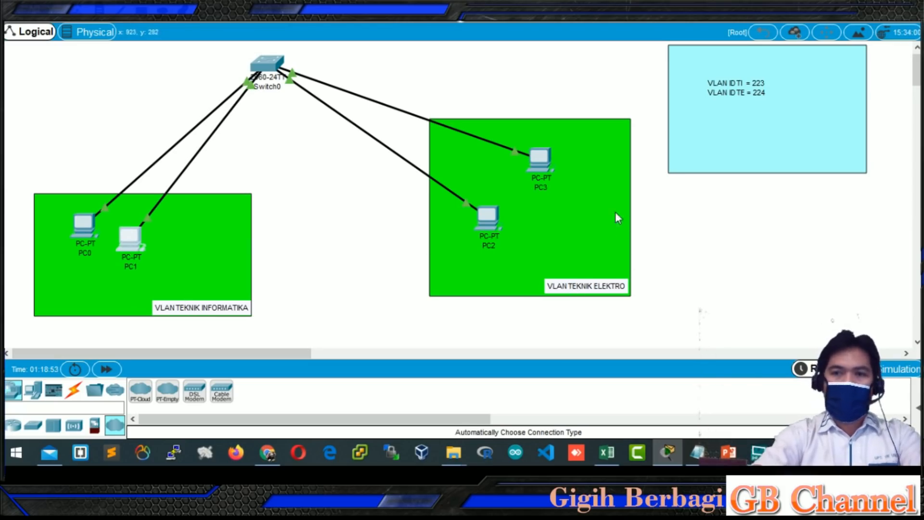
mouse_move(778, 101)
left_mouse_down()
mouse_move(751, 91)
mouse_move(776, 119)
mouse_move(768, 114)
left_mouse_up()
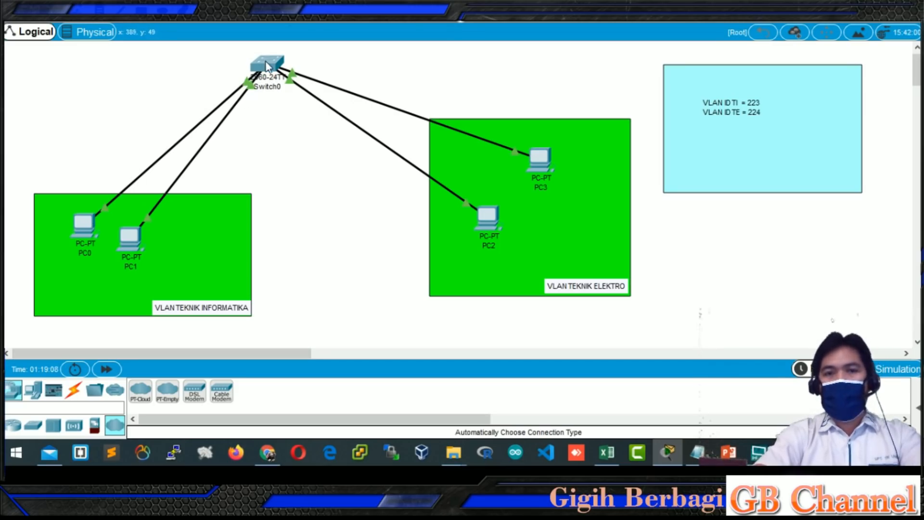
left_click_drag(274, 68, 287, 72)
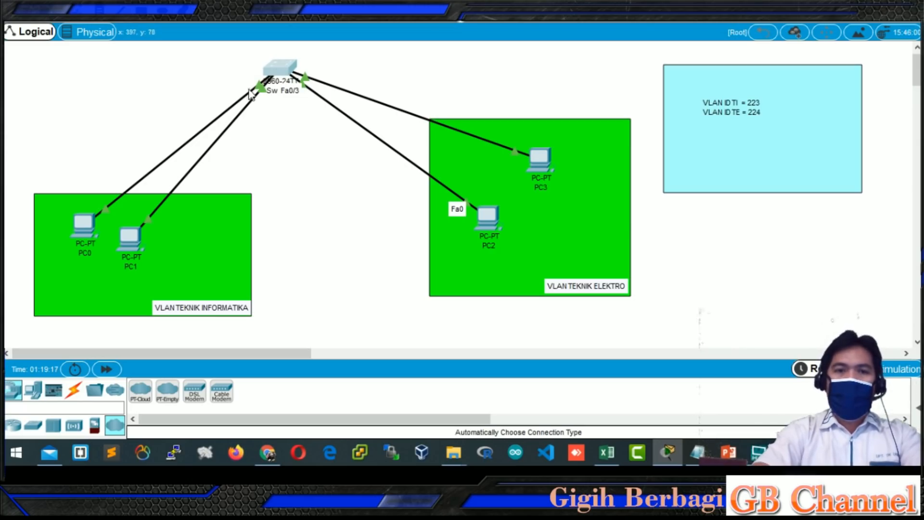
left_click_drag(266, 84, 254, 77)
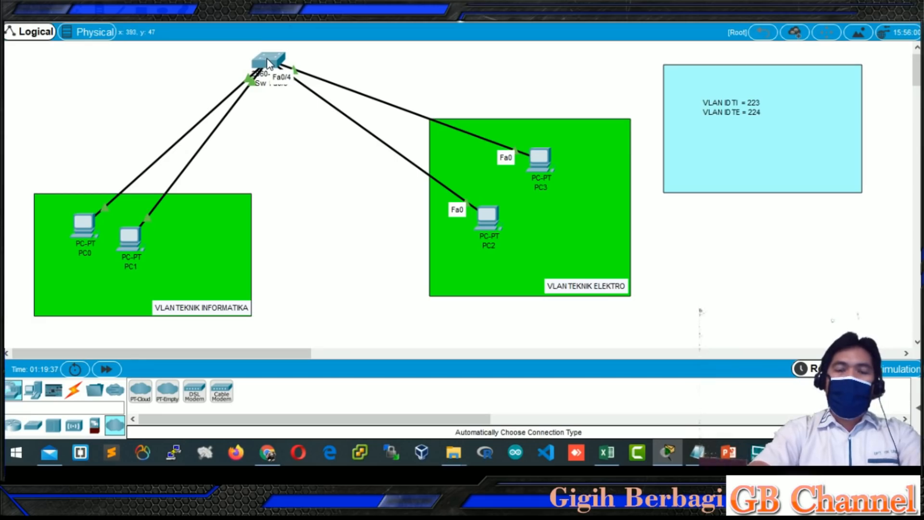
Add VLAN 223 named VLAN_TI to Switch0's VLAN database
left_click(267, 63)
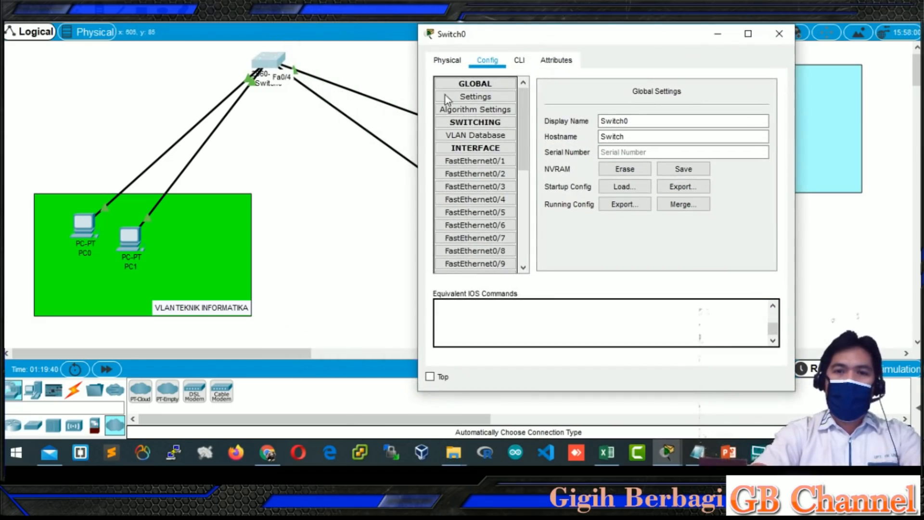
left_click(480, 137)
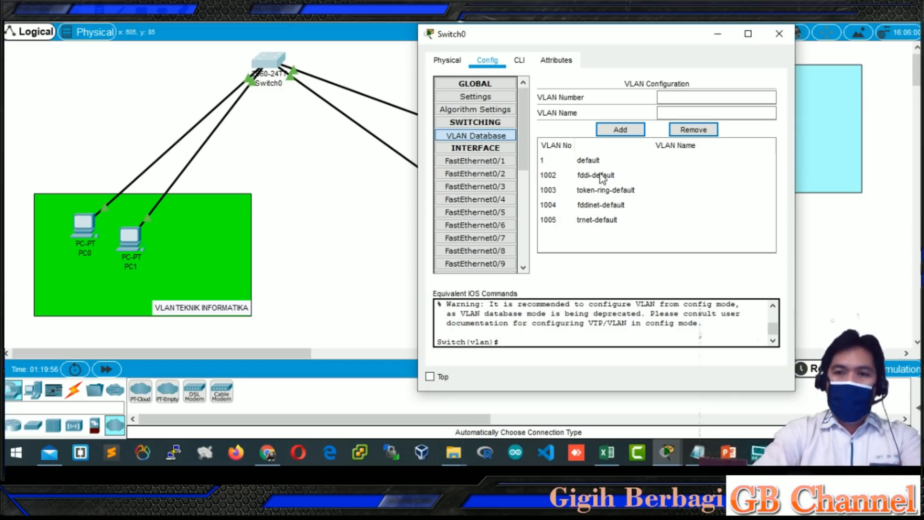
left_click_drag(602, 41, 446, 40)
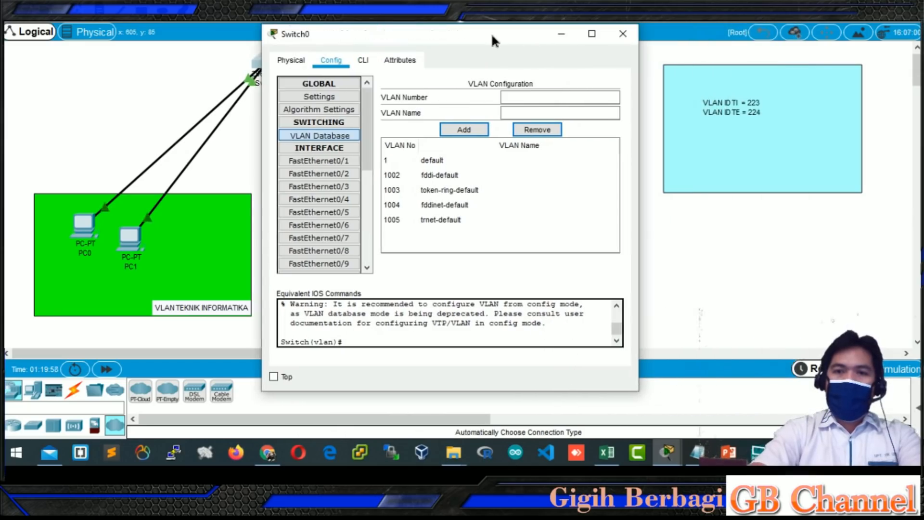
left_click(533, 97)
type("223")
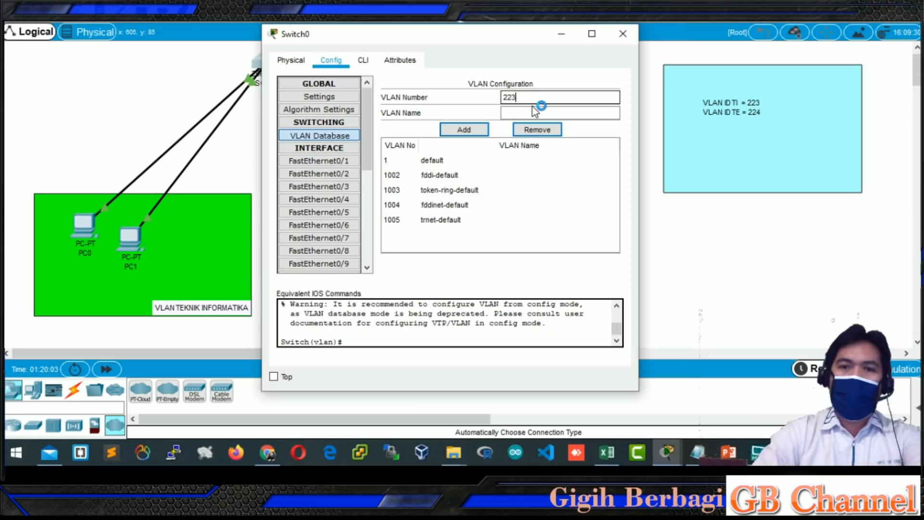
left_click(534, 112)
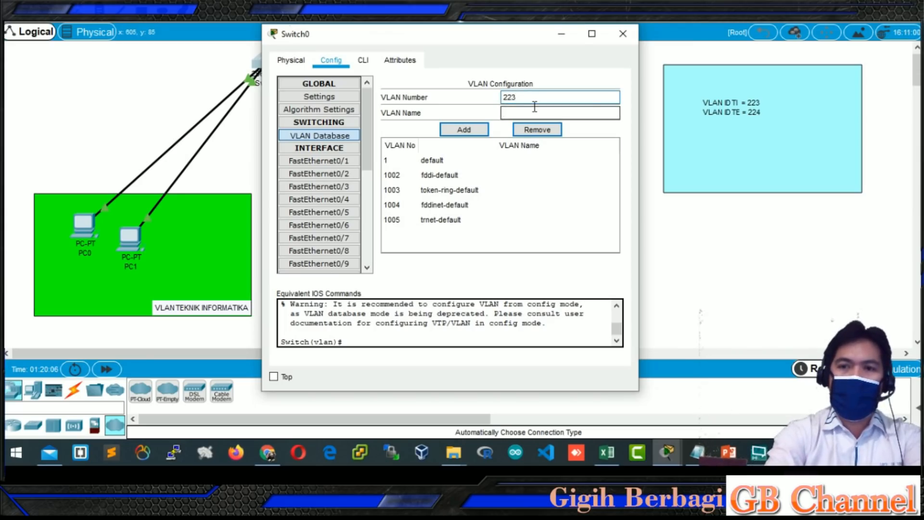
type("VLAN_TI")
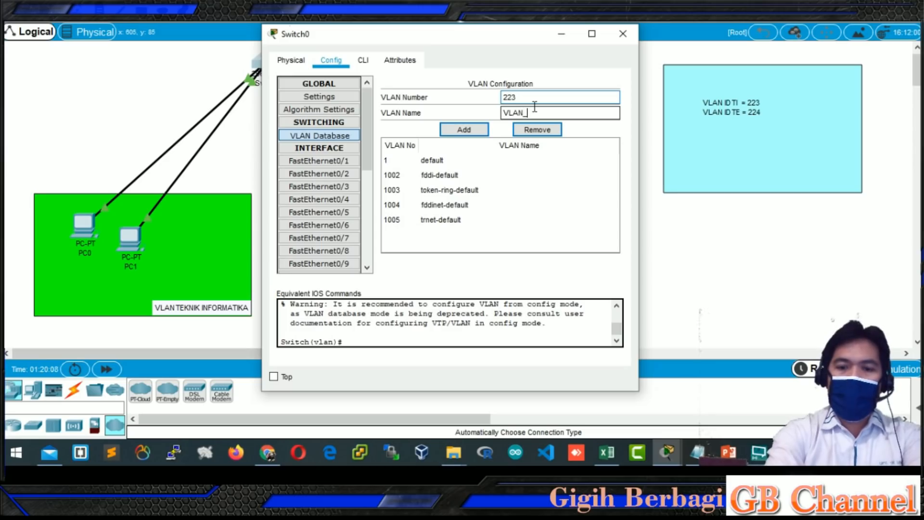
left_click(468, 130)
Add VLAN 224 named VLAN_TE to the VLAN database and close the switch's configuration window
left_click(526, 96)
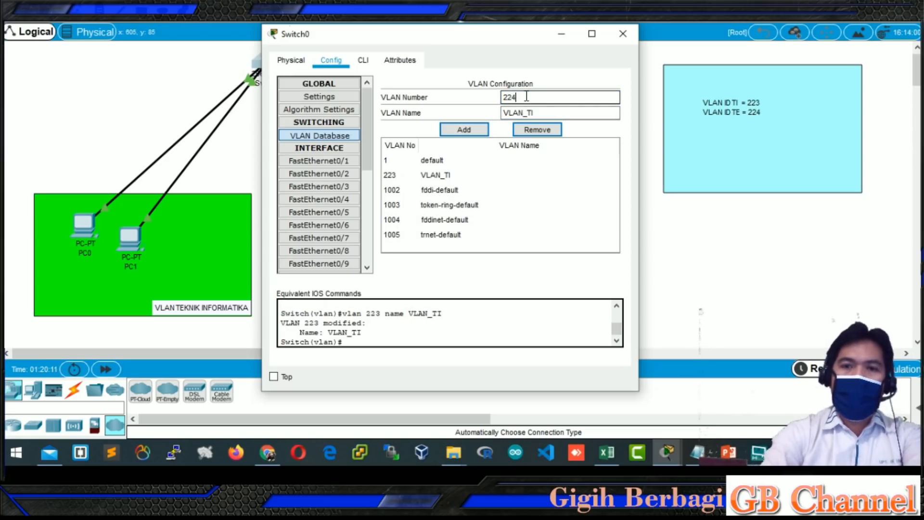
left_click(549, 113)
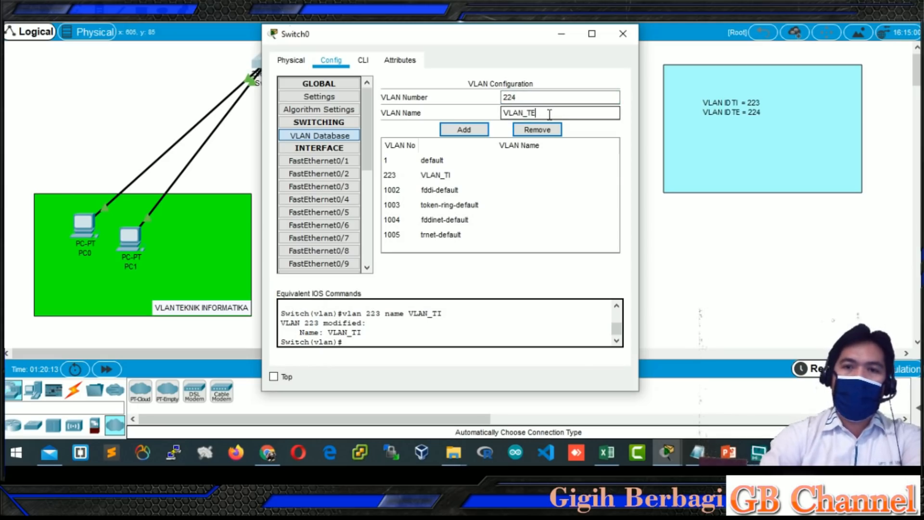
type("E")
left_click(476, 130)
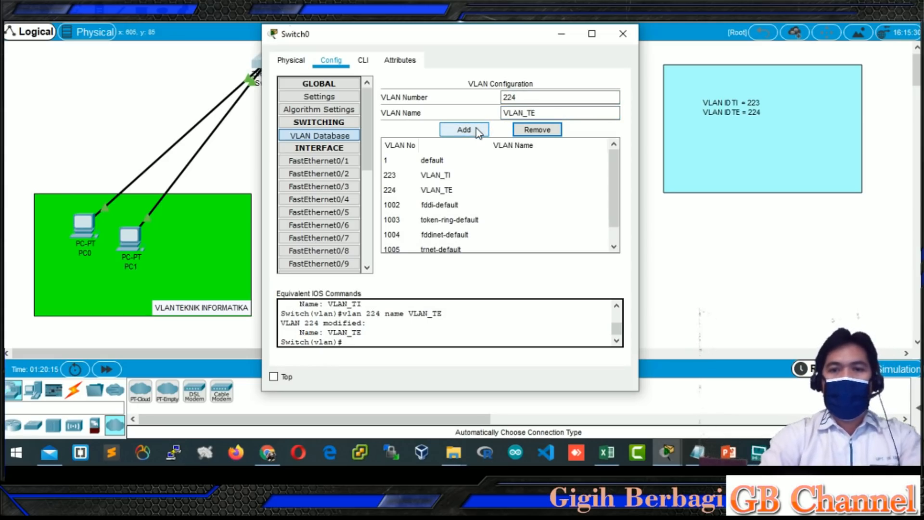
left_click(622, 33)
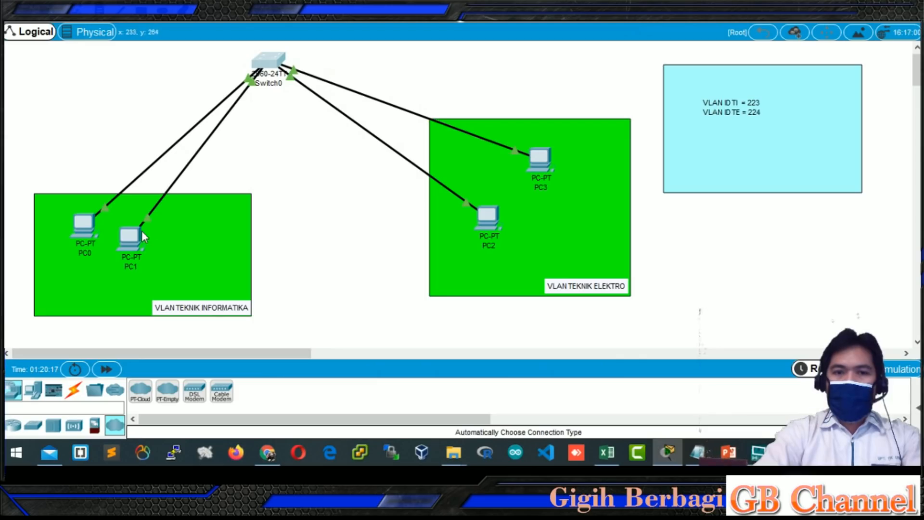
Move PC1 farther from PC0, and assign Switch0's FastEthernet0/1 access port to VLAN 223 (VLAN_TI)
left_click_drag(133, 236, 163, 253)
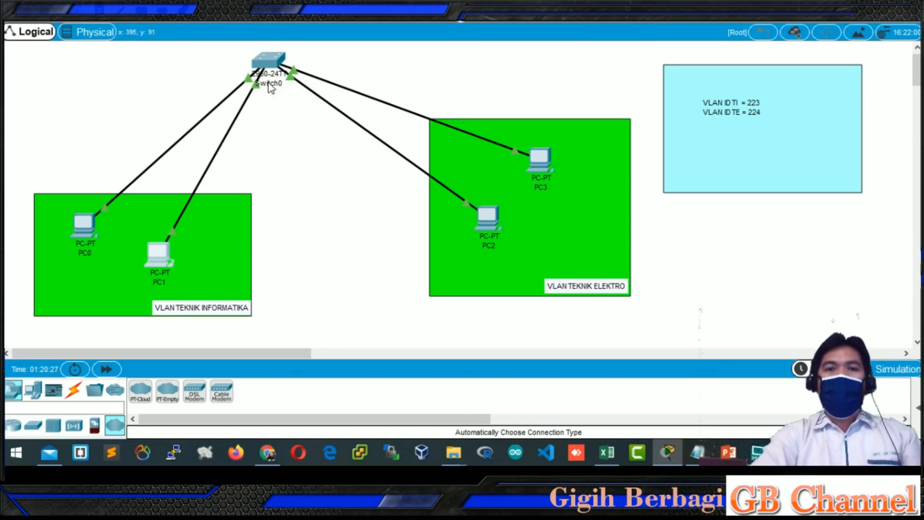
mouse_move(267, 64)
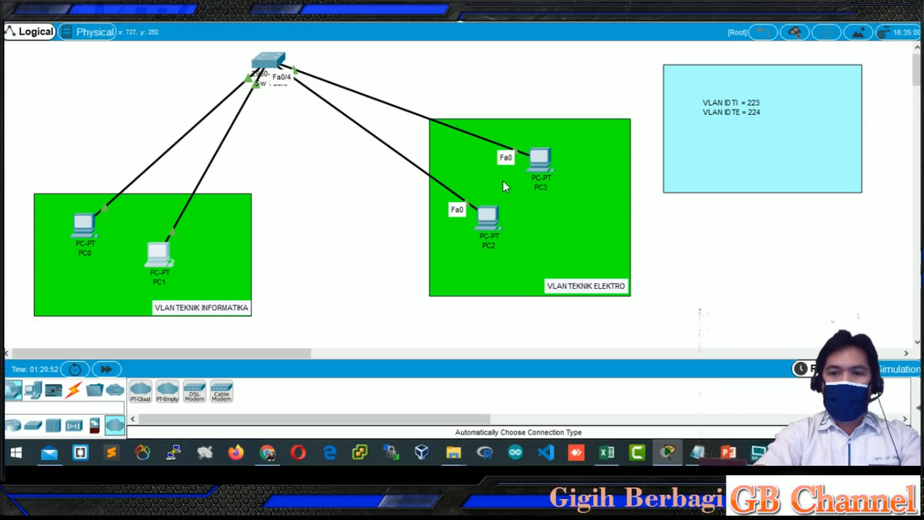
left_click(270, 63)
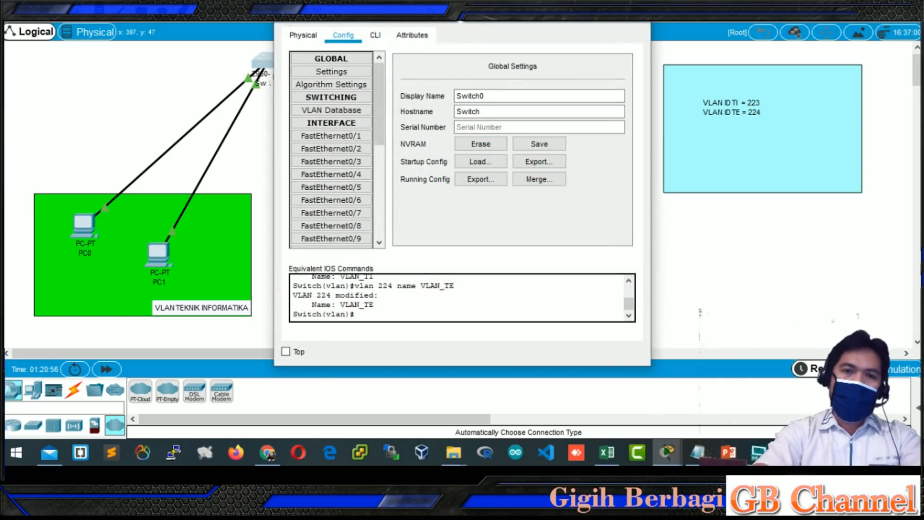
left_click_drag(366, 14, 578, 14)
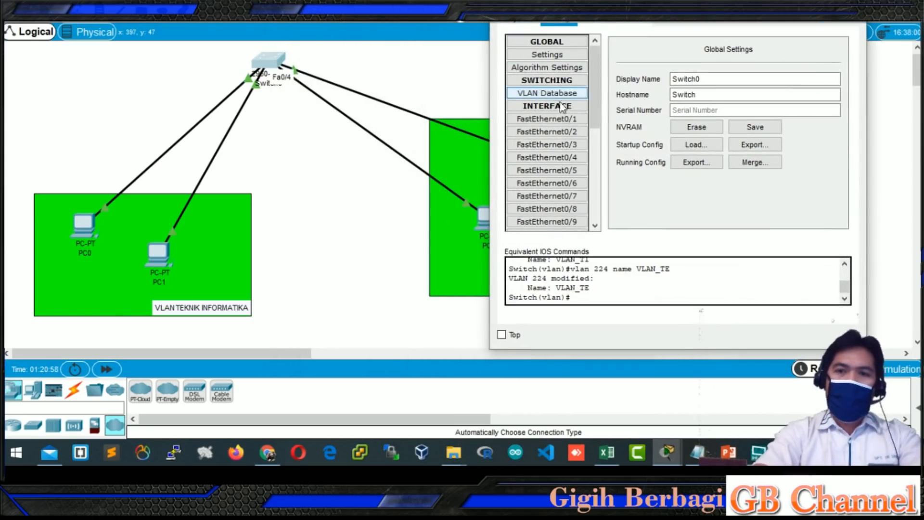
left_click(561, 120)
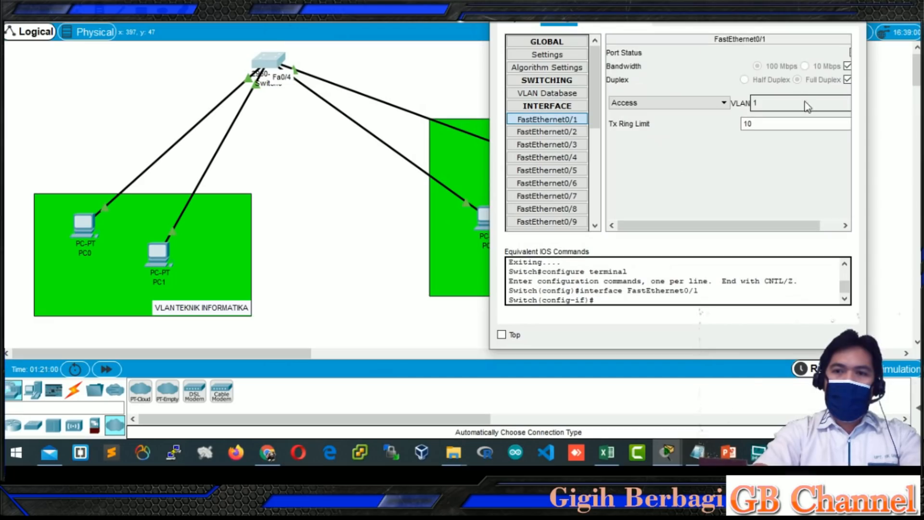
left_click_drag(868, 101, 920, 100)
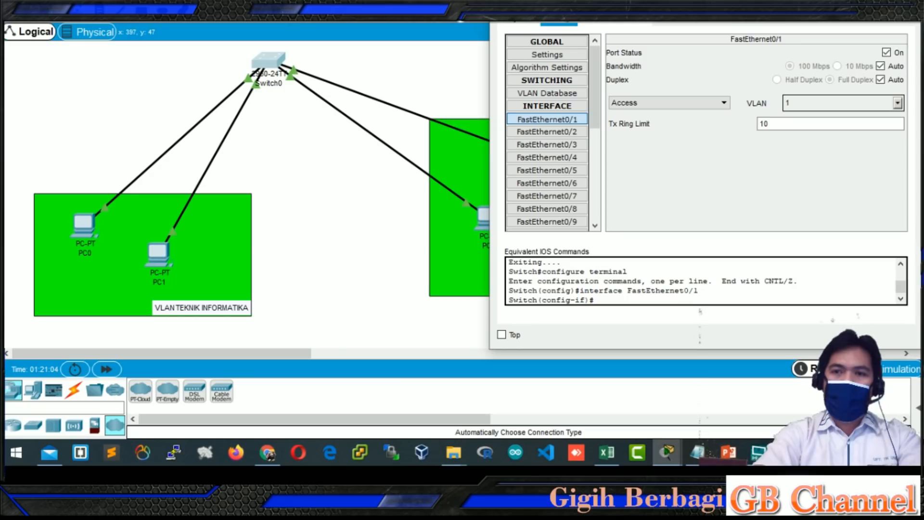
left_click_drag(691, 14, 625, 15)
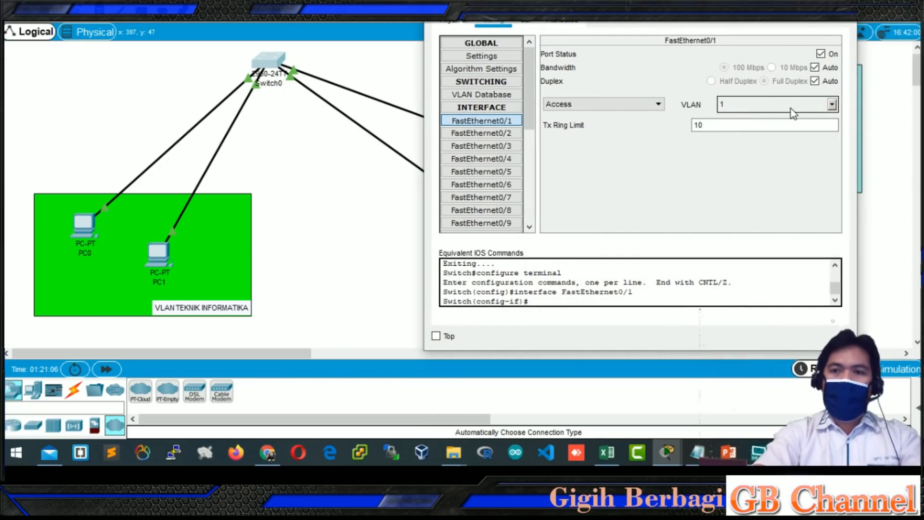
left_click(833, 103)
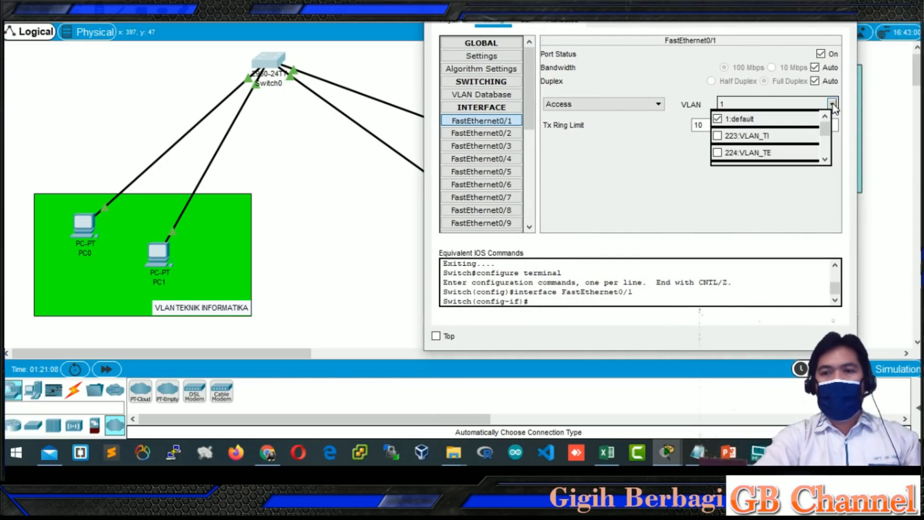
left_click(718, 136)
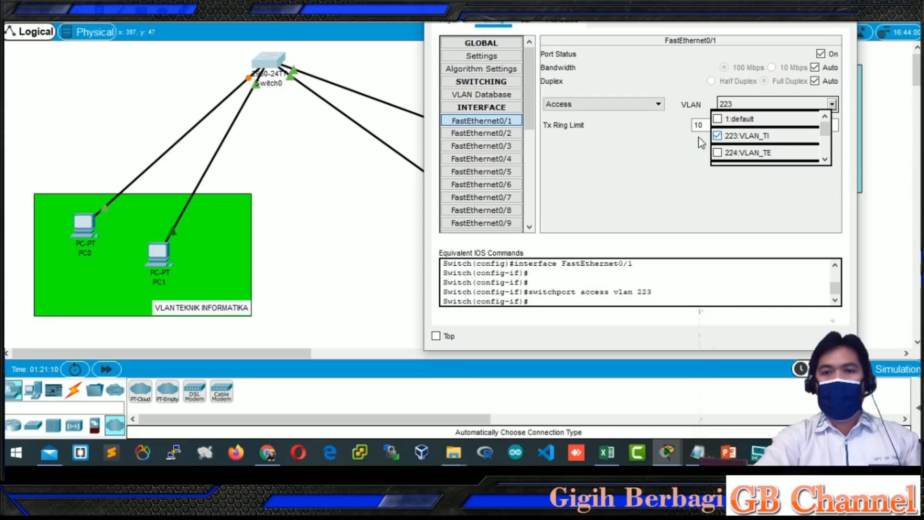
left_click(653, 166)
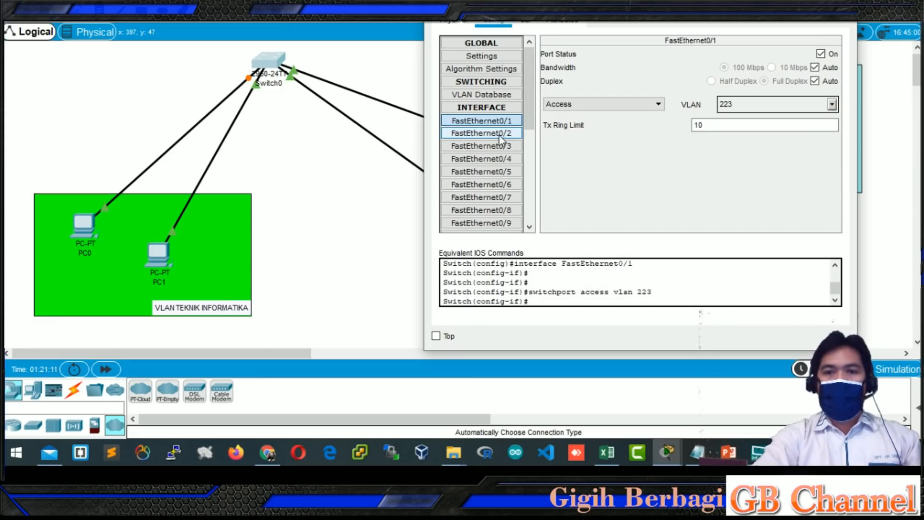
Assign the switch's FastEthernet0/2 access port to VLAN 223 (VLAN_TI)
left_click(499, 135)
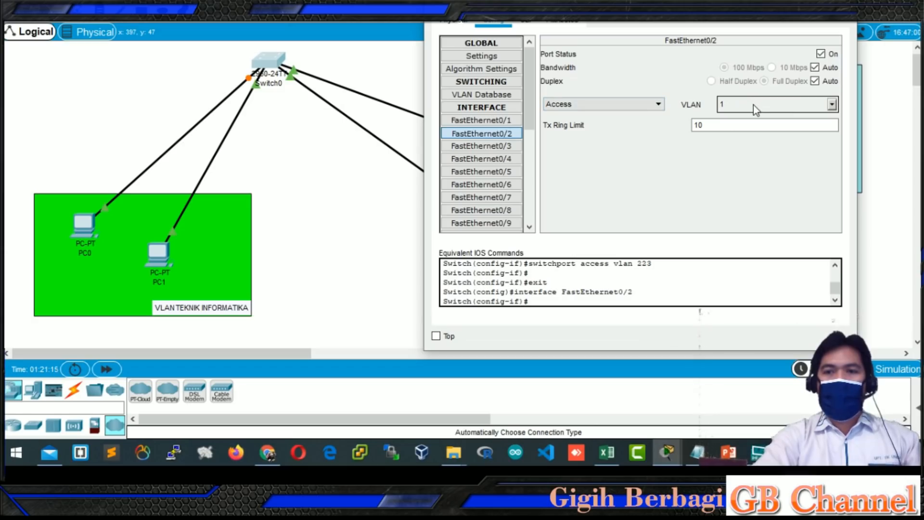
left_click(831, 104)
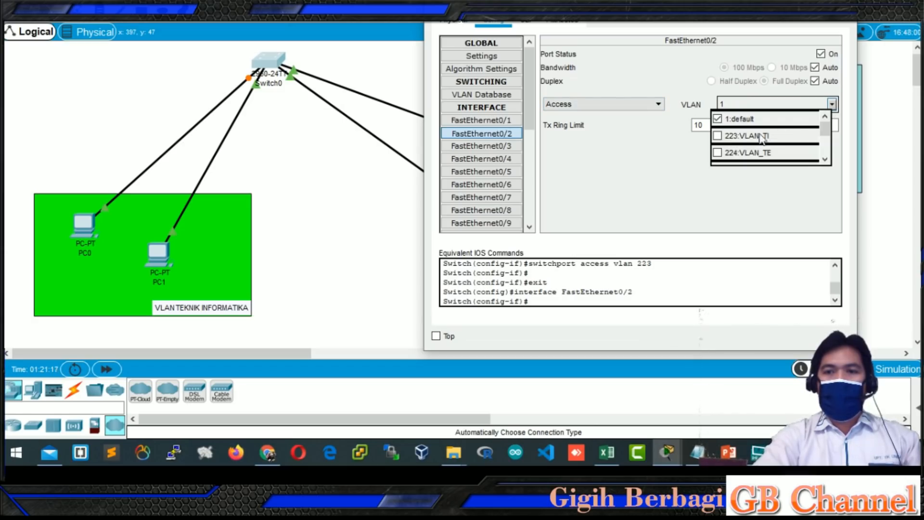
left_click(717, 136)
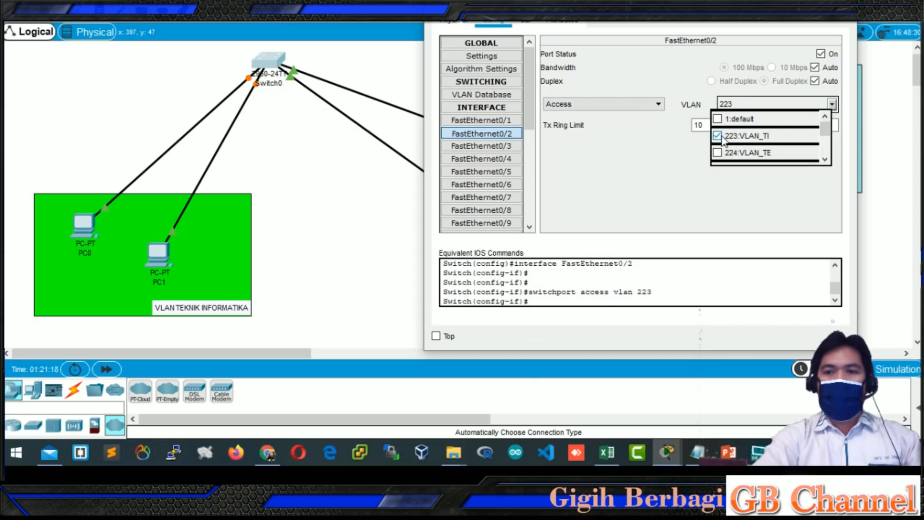
left_click(644, 177)
Assign the switch's FastEthernet0/3 access port to VLAN 224 (VLAN_TE)
left_click(490, 146)
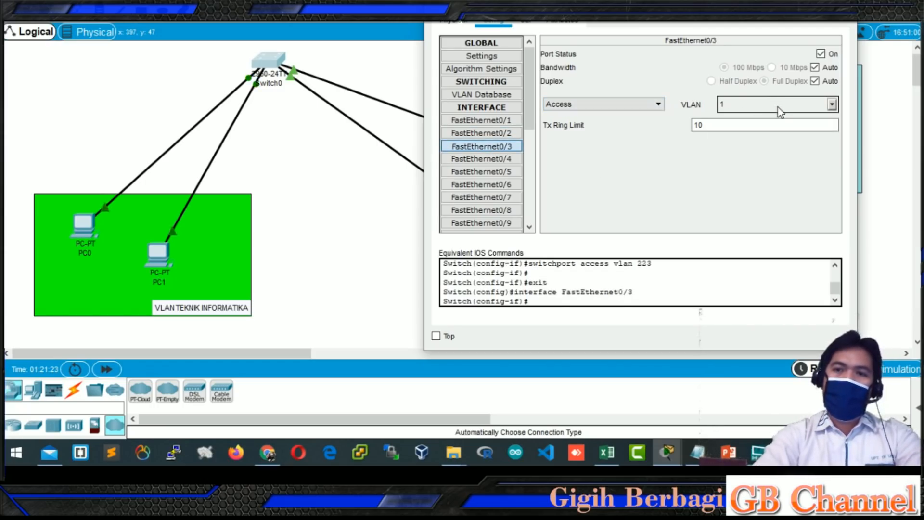
left_click(832, 105)
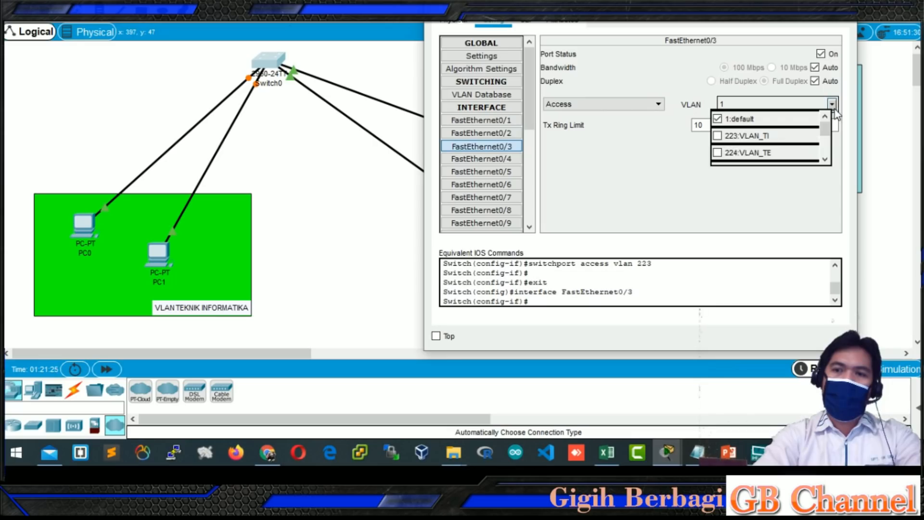
left_click(722, 152)
left_click(631, 172)
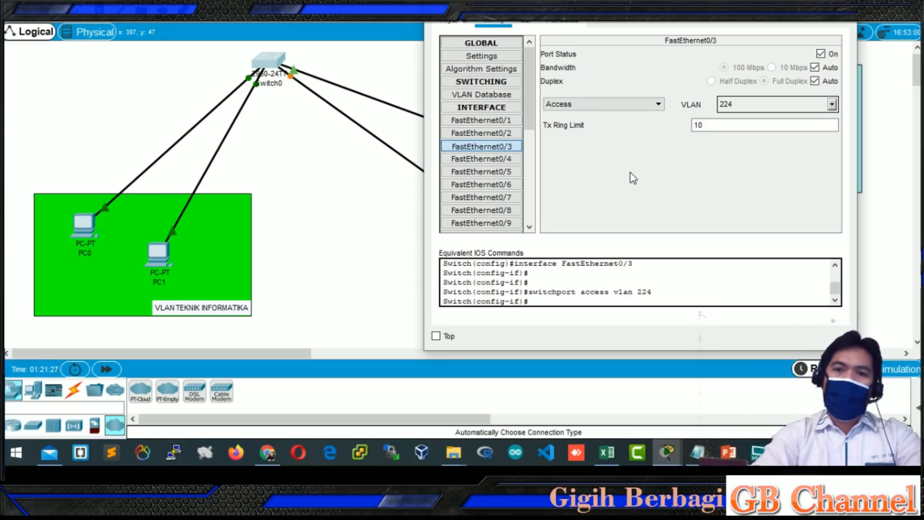
Assign the switch's FastEthernet0/4 access port to VLAN 224 (VLAN_TE) and close the switch's configuration window
left_click(506, 161)
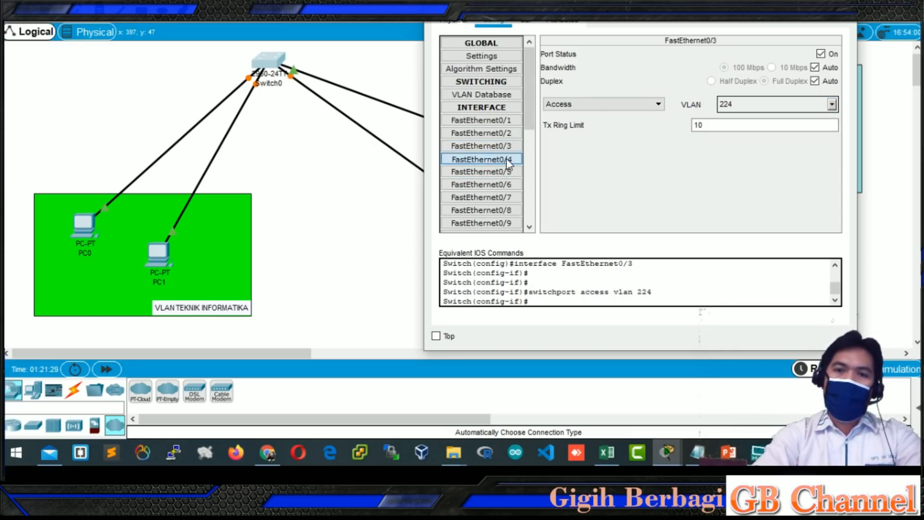
left_click(831, 105)
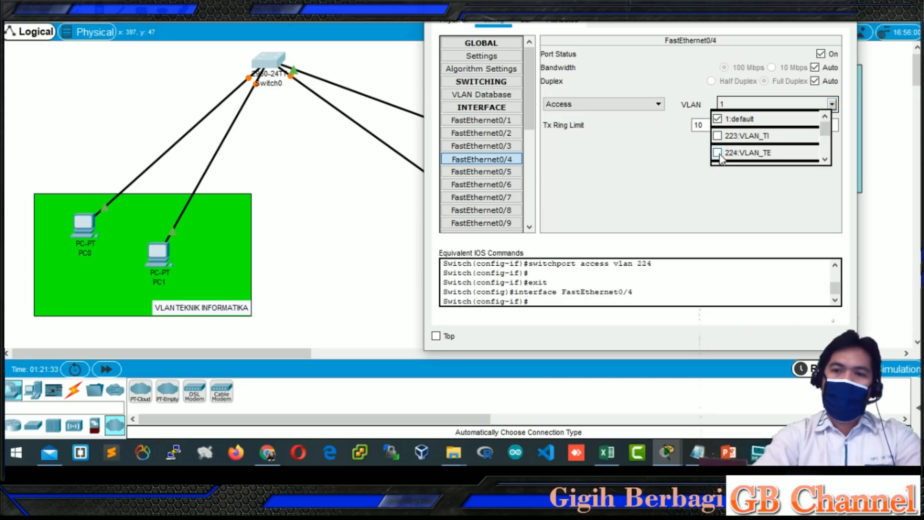
left_click(717, 153)
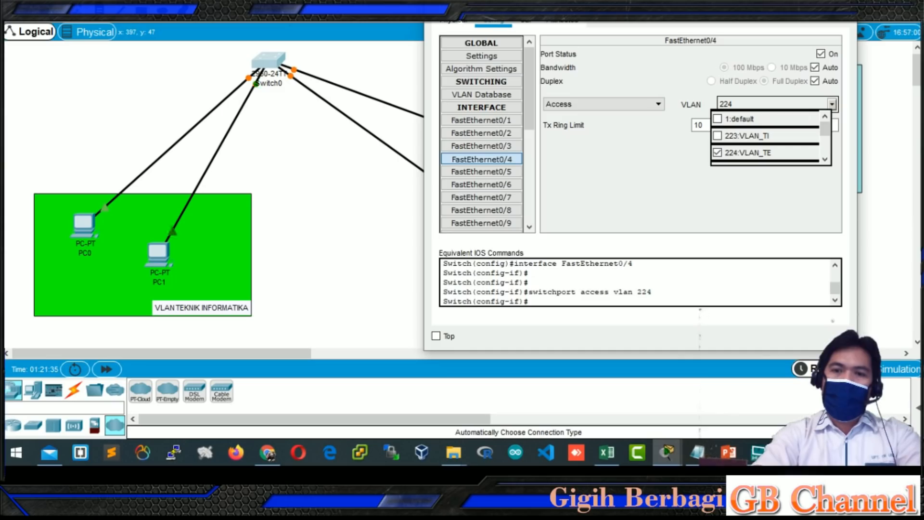
left_click(233, 63)
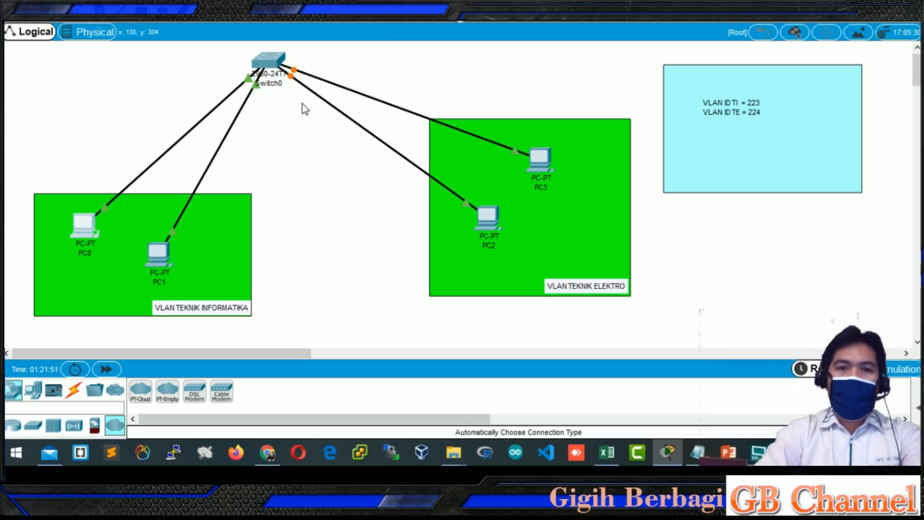
Give PC0's FastEthernet0 interface the static IP address 192.168.223.1 with subnet mask 255.255.255.0, and close its window
left_click(85, 227)
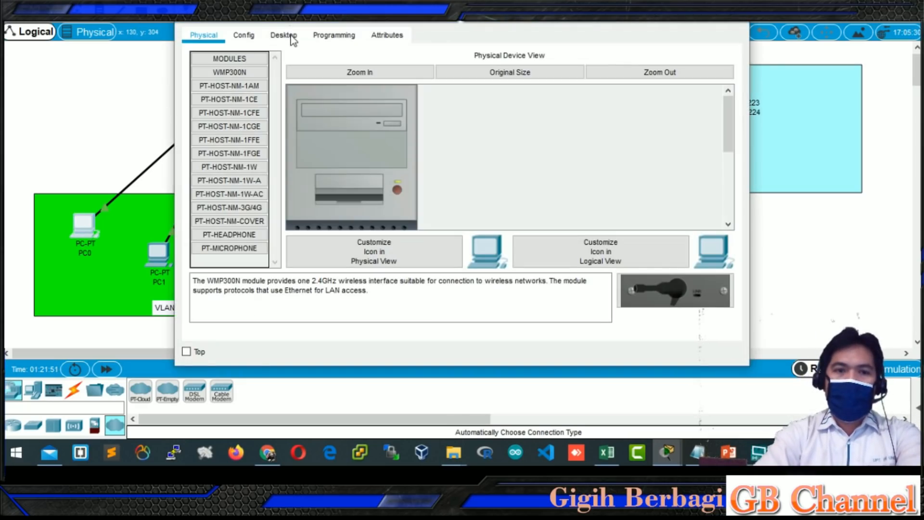
left_click(244, 35)
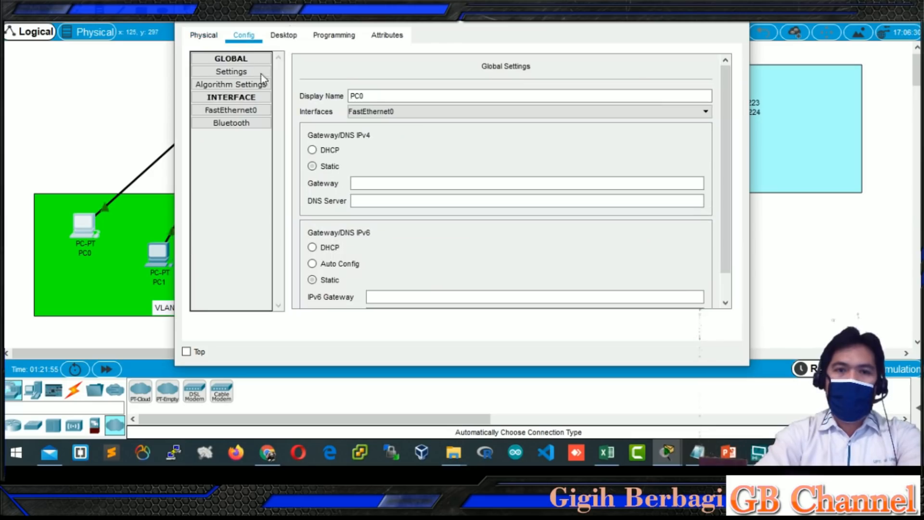
left_click(240, 109)
left_click(532, 163)
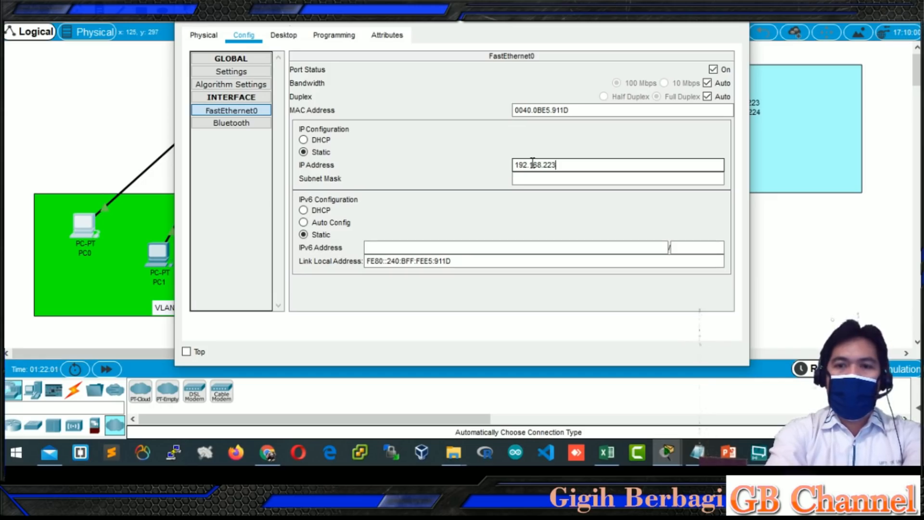
key("Tab")
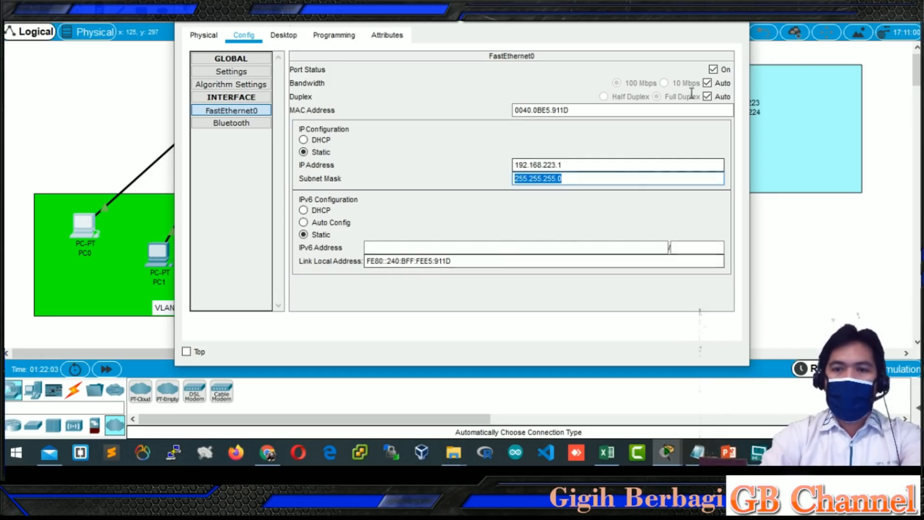
left_click(739, 23)
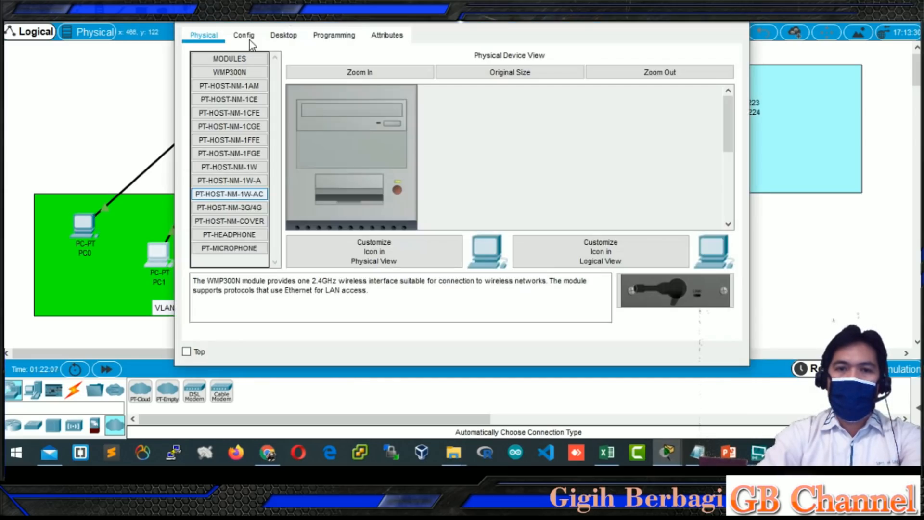
Give PC1's FastEthernet0 interface the static IP address 192.168.223.2 with subnet mask 255.255.255.0, and close its window
left_click(248, 38)
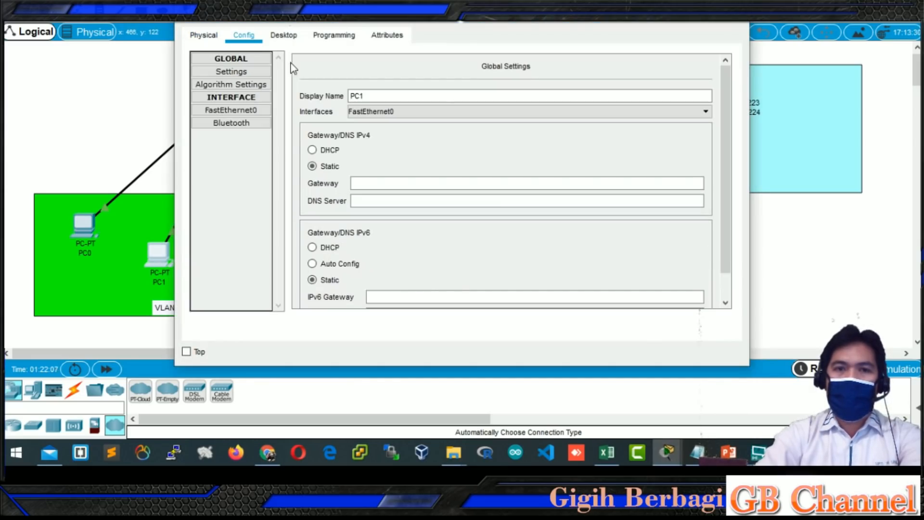
left_click(246, 111)
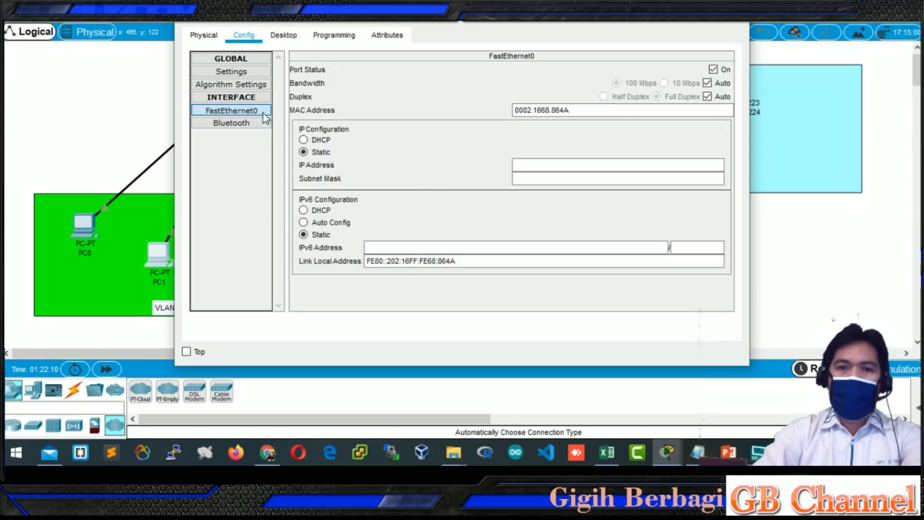
left_click(514, 165)
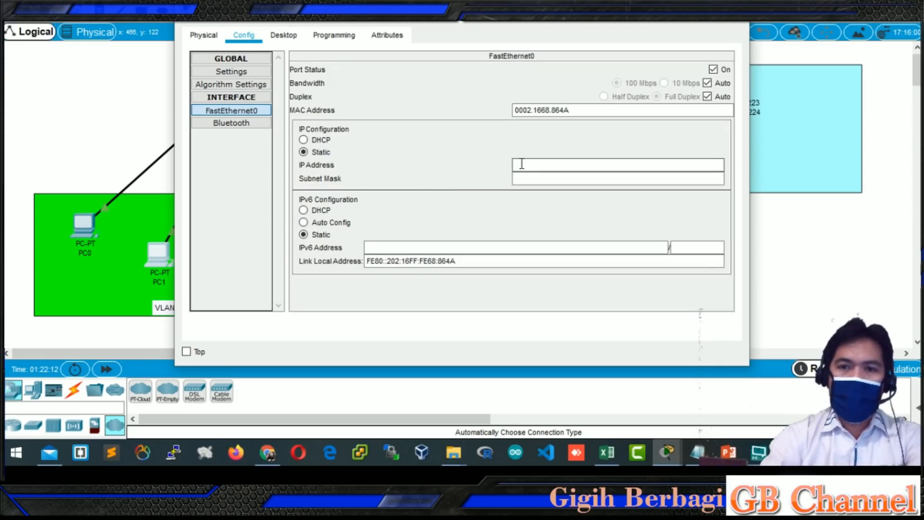
type("192.168.1")
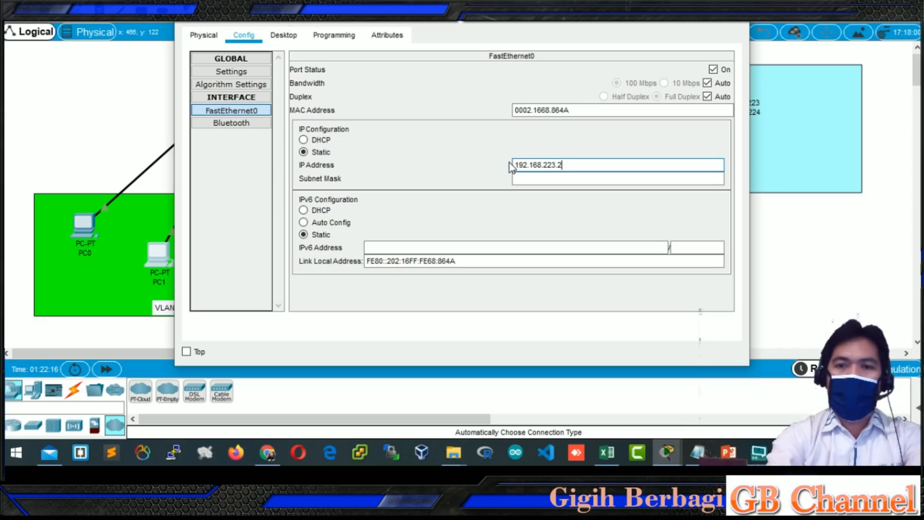
type("23.2")
key("Tab")
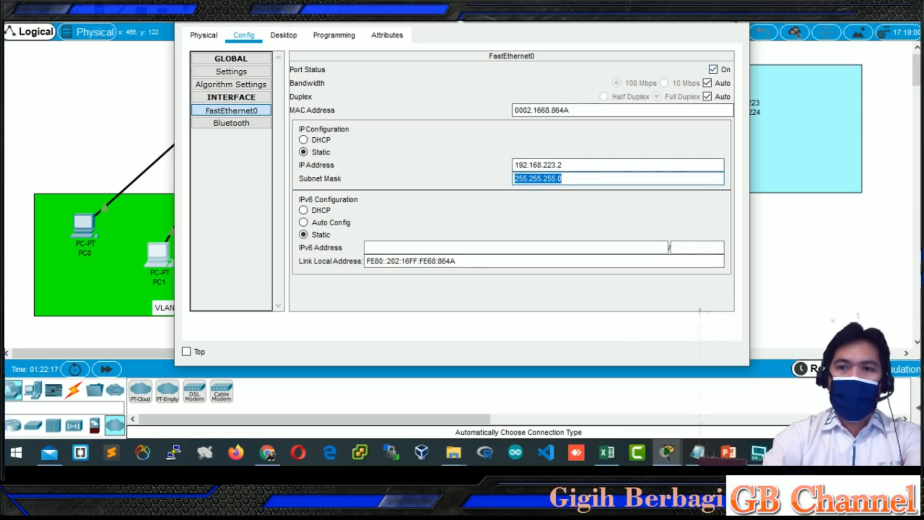
left_click(734, 18)
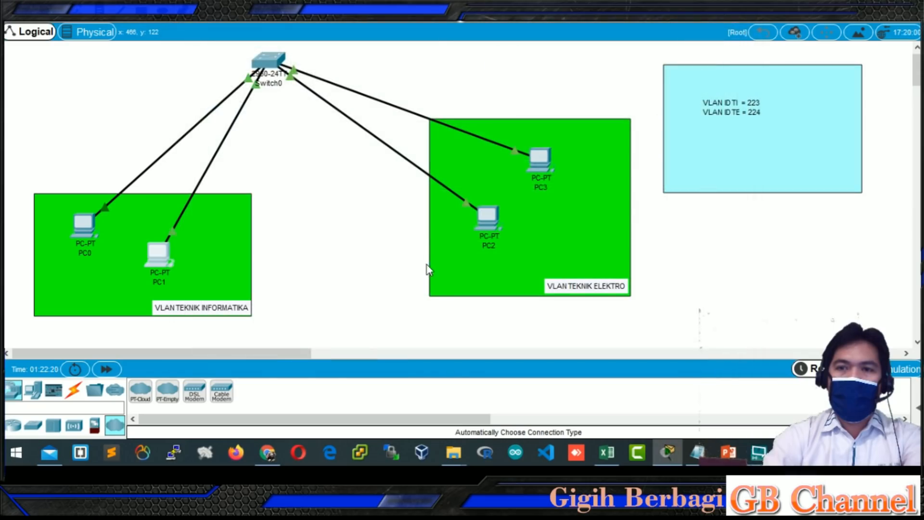
Give PC2's FastEthernet0 interface the static IP address 192.168.224.1 with subnet mask 255.255.255.0, and close its window
left_click(487, 224)
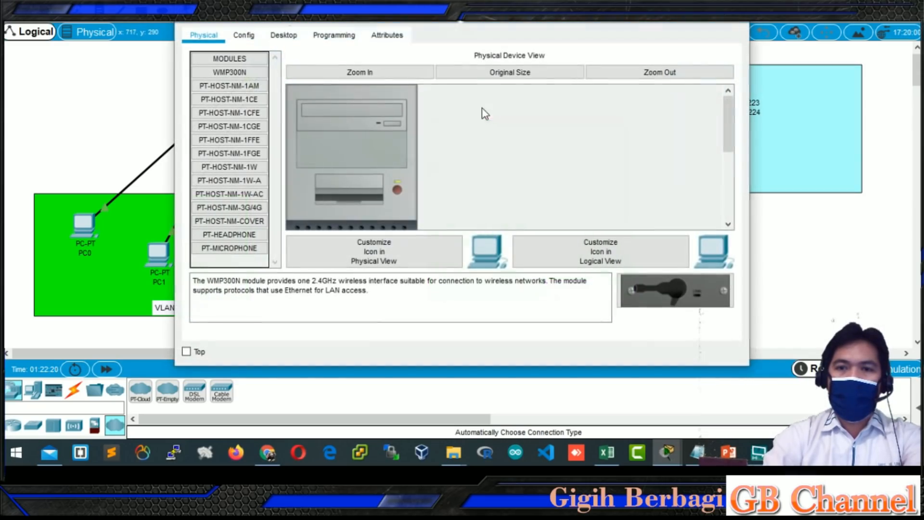
left_click(243, 35)
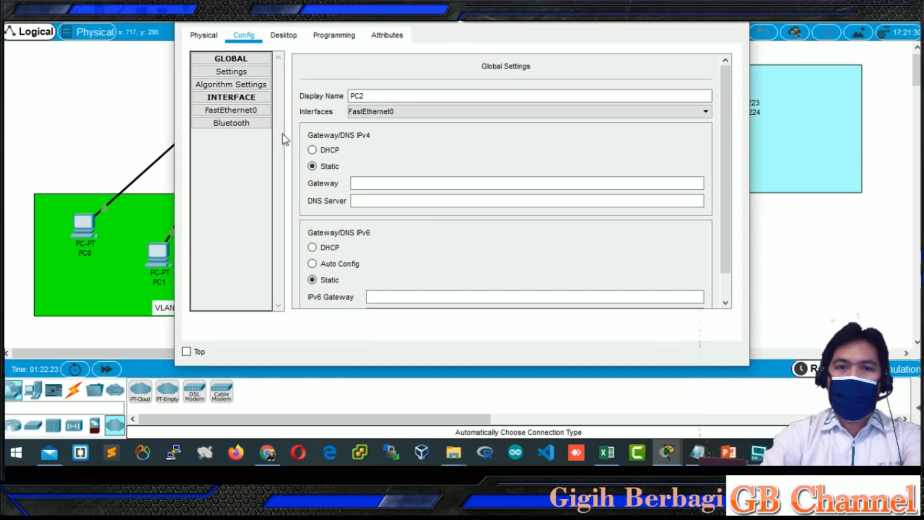
left_click(255, 110)
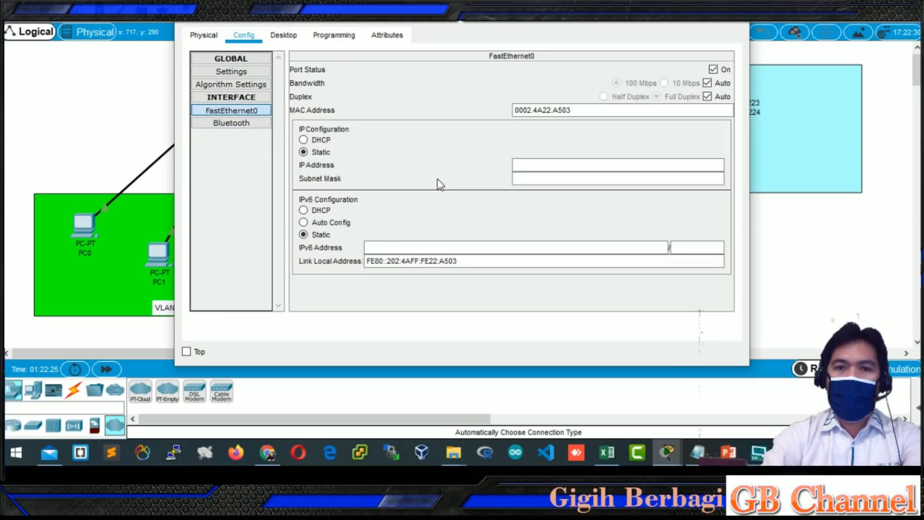
left_click(546, 162)
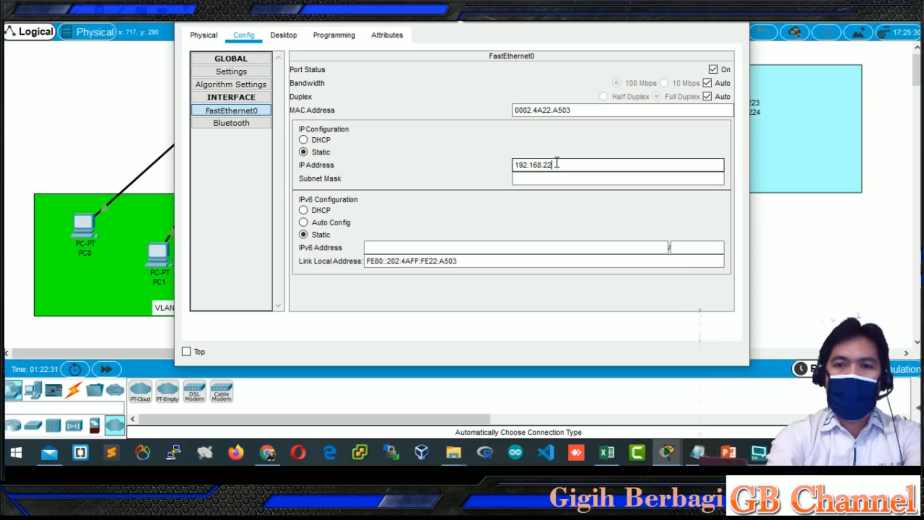
key("Tab")
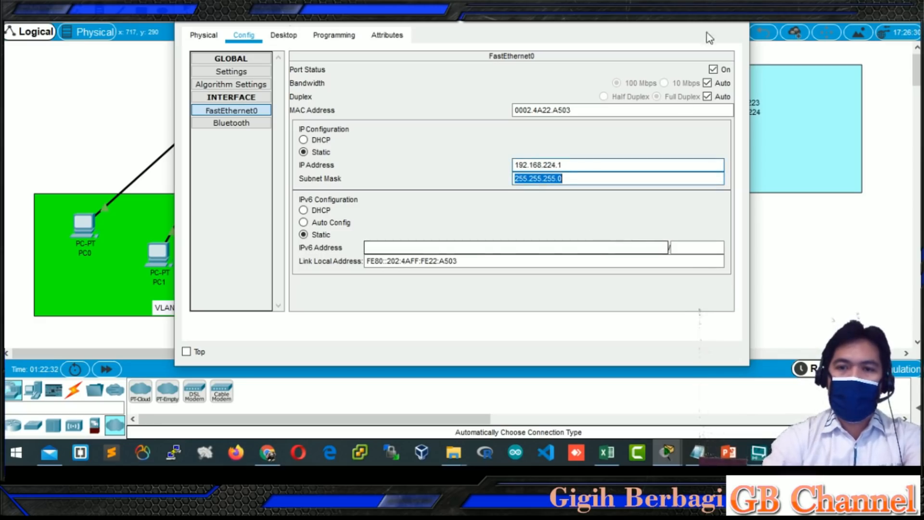
left_click(734, 14)
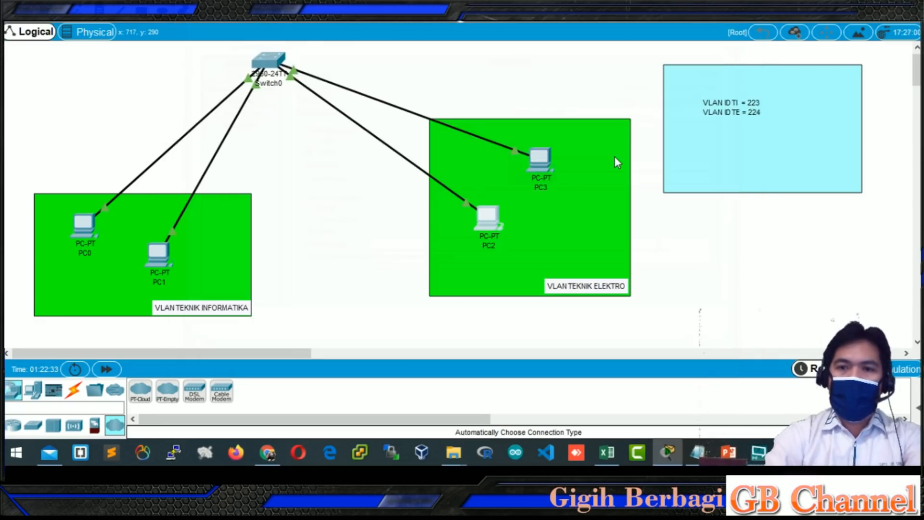
Give PC3's FastEthernet0 interface the static IP address 192.168.224.2 with the default subnet mask, and close its window
left_click(550, 167)
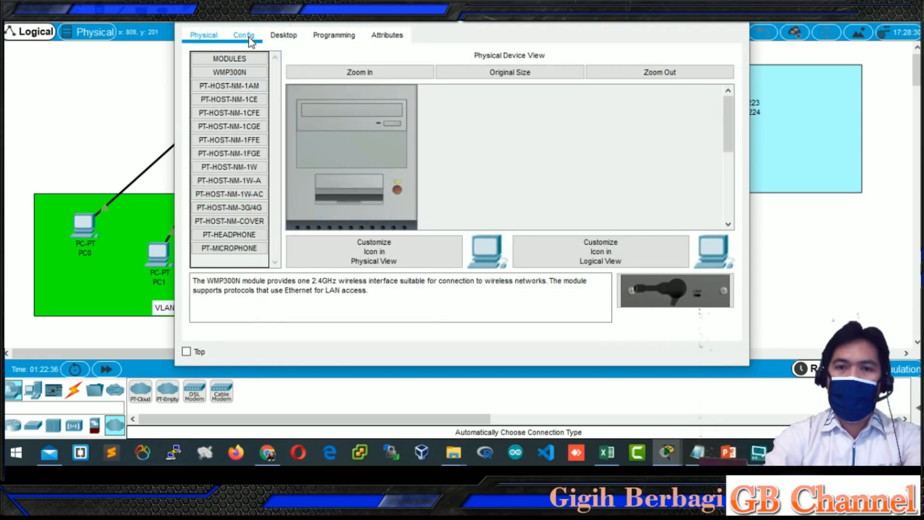
left_click(244, 35)
left_click(248, 112)
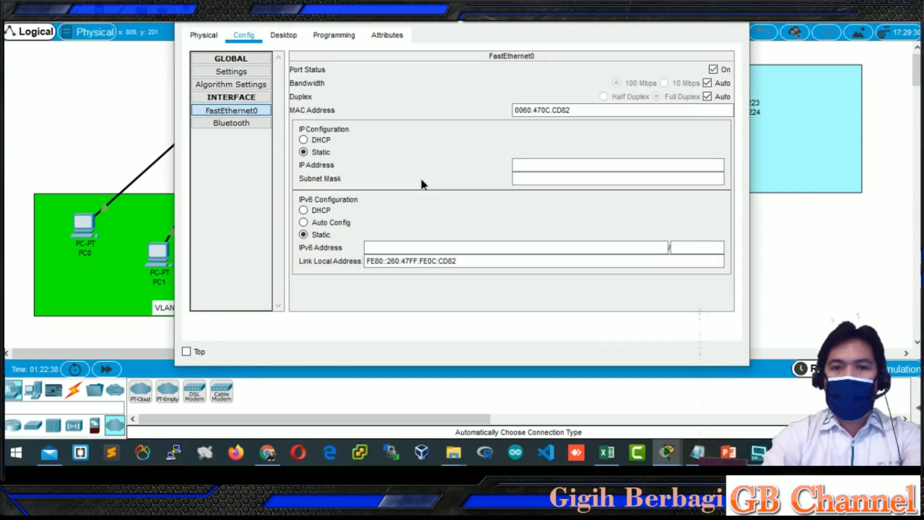
left_click(534, 165)
type("192.1")
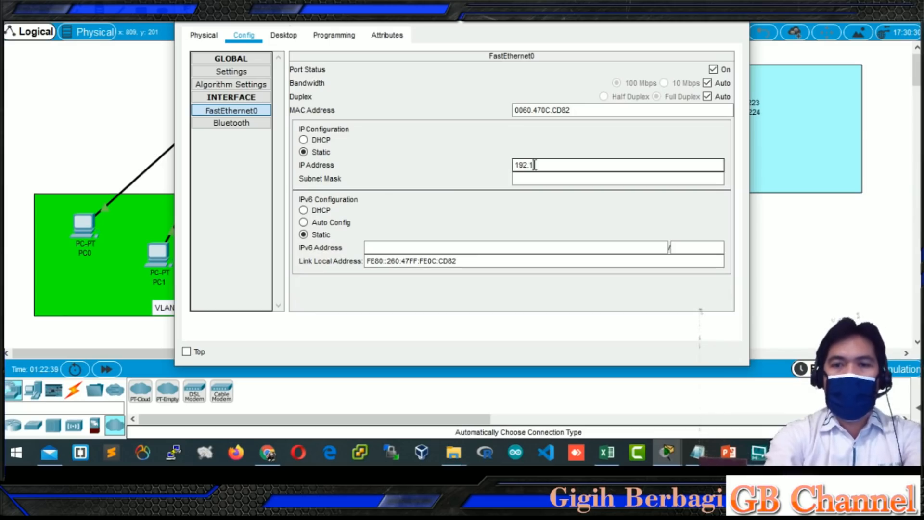
type("68.1")
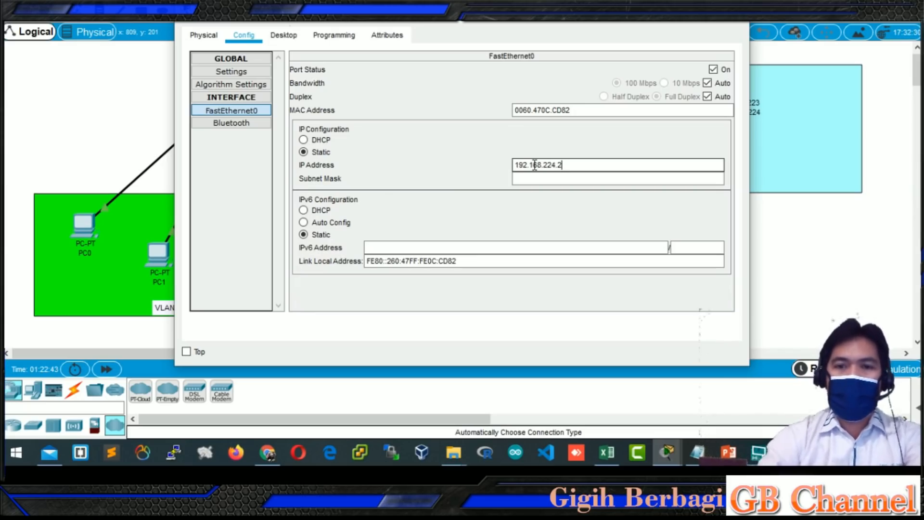
key("Tab")
left_click(736, 11)
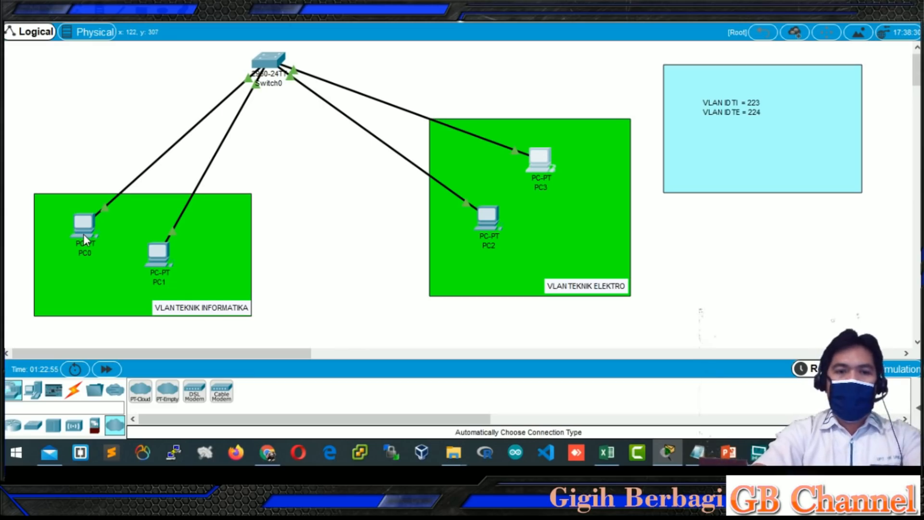
Test the connection within VLAN 223 by pinging 192.168.223.2 from PC0's Command Prompt, and close PC0's window
mouse_move(83, 239)
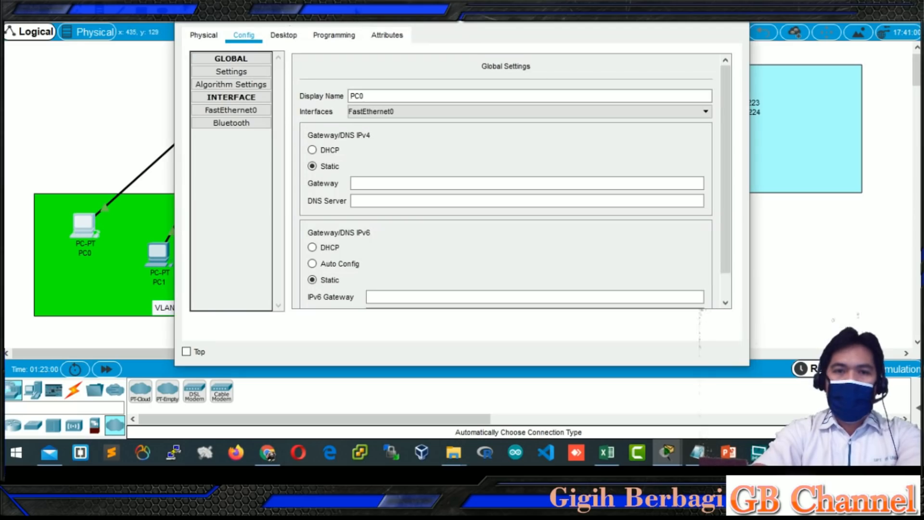
left_click_drag(362, 14, 489, 31)
left_click(431, 55)
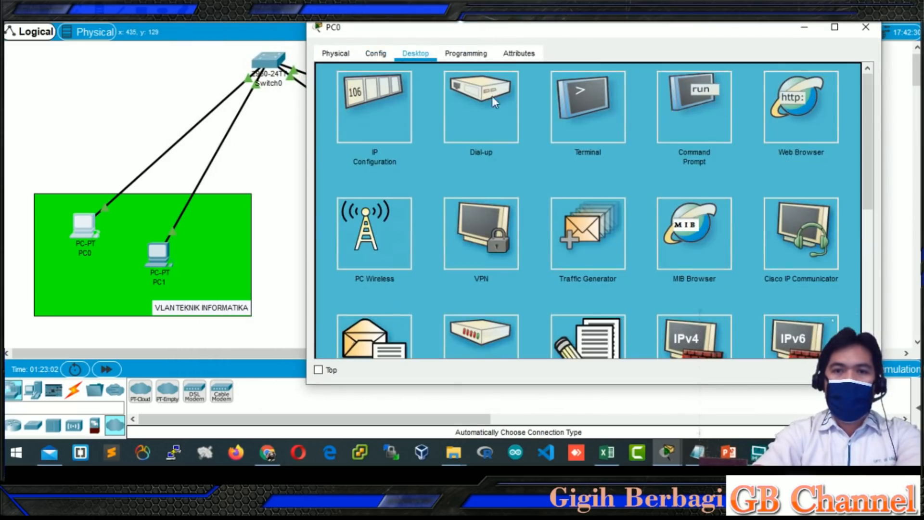
left_click(677, 110)
type("pi")
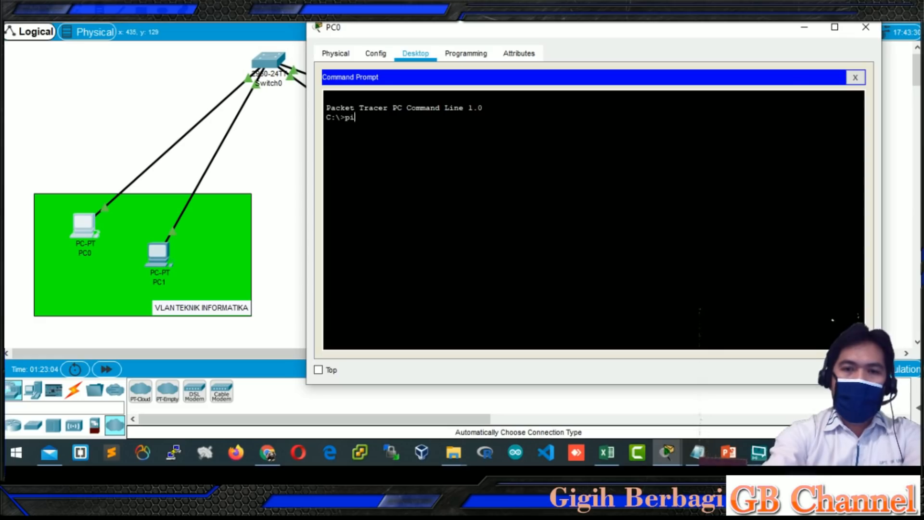
type("ng 192.168.")
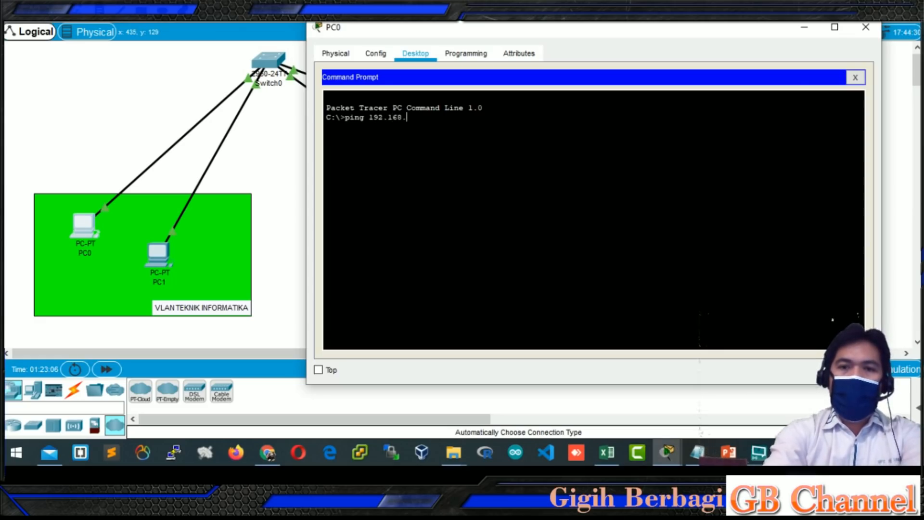
type("223.2")
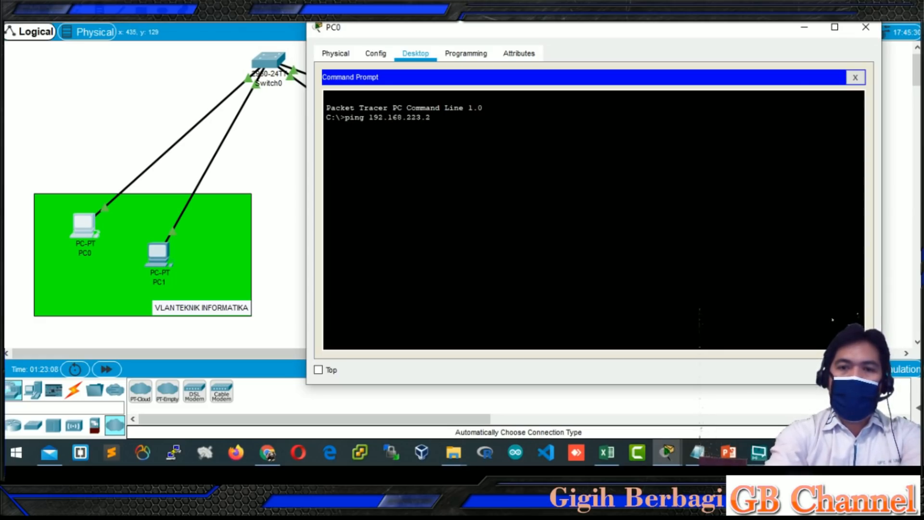
key("Return")
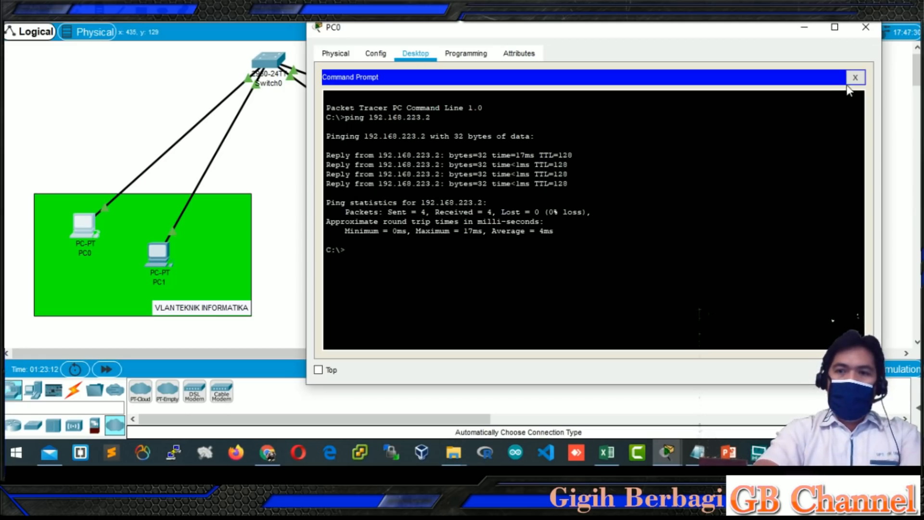
left_click(854, 78)
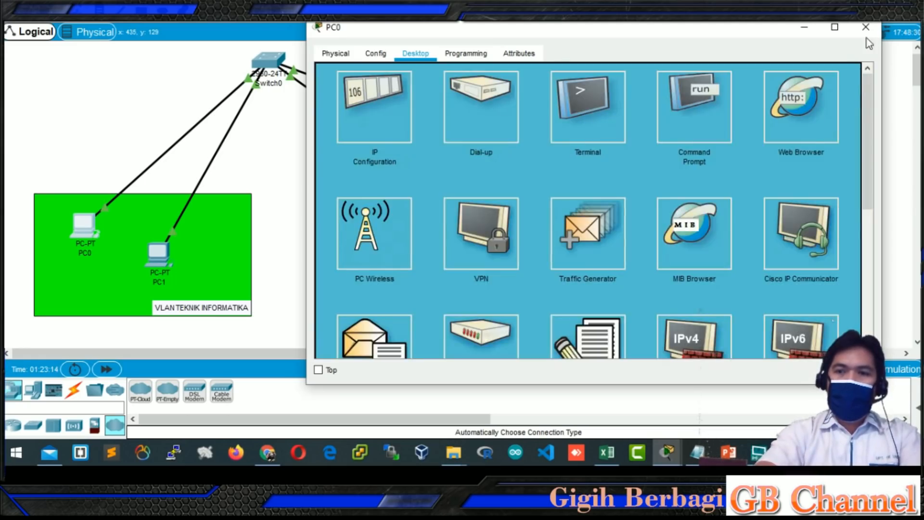
left_click(865, 27)
left_click(158, 252)
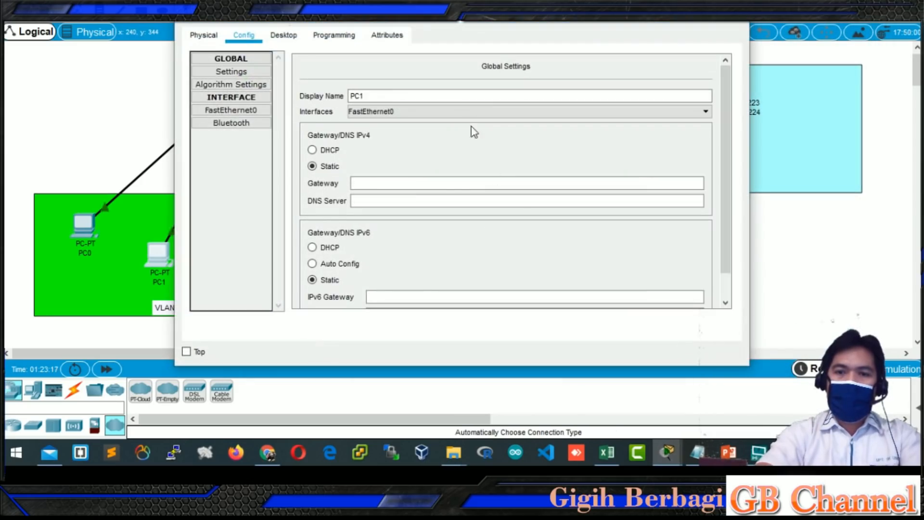
left_click(708, 29)
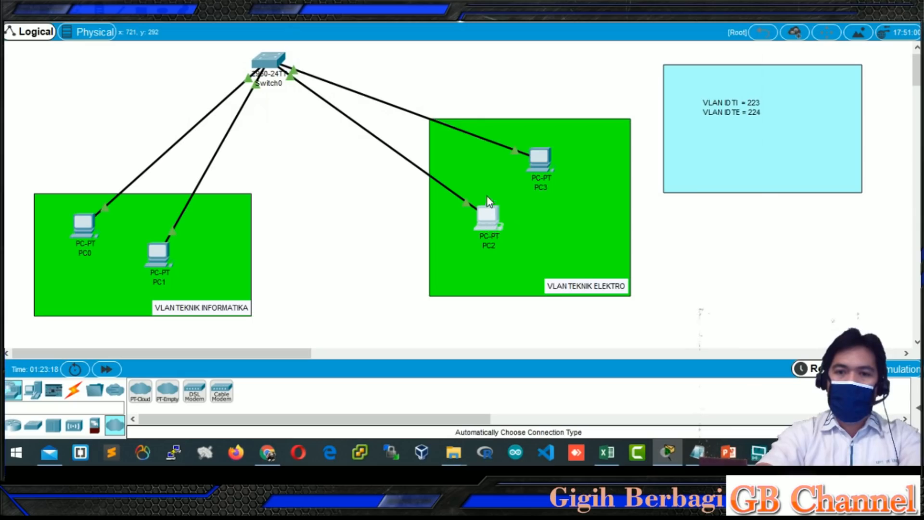
Test the connection within VLAN 224 by pinging 192.168.224.2 from PC2's Command Prompt, and close PC2's window
left_click(491, 226)
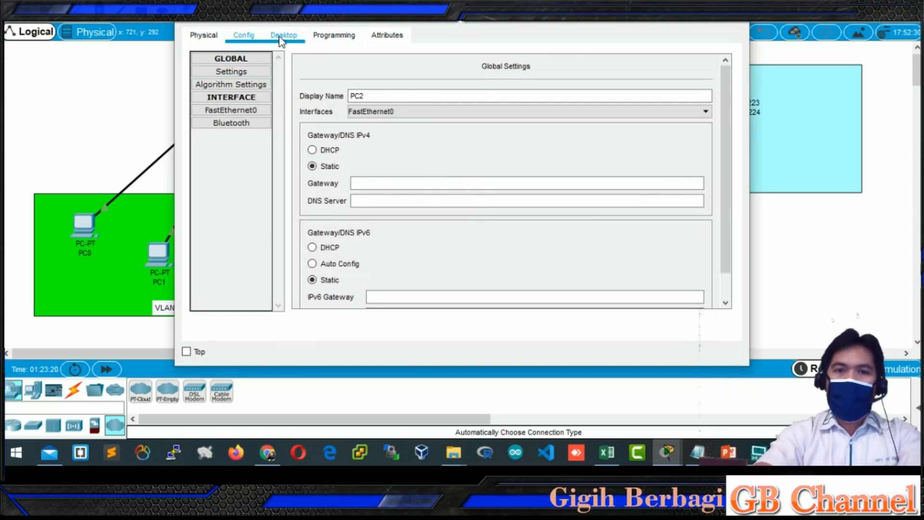
left_click(284, 36)
left_click(563, 116)
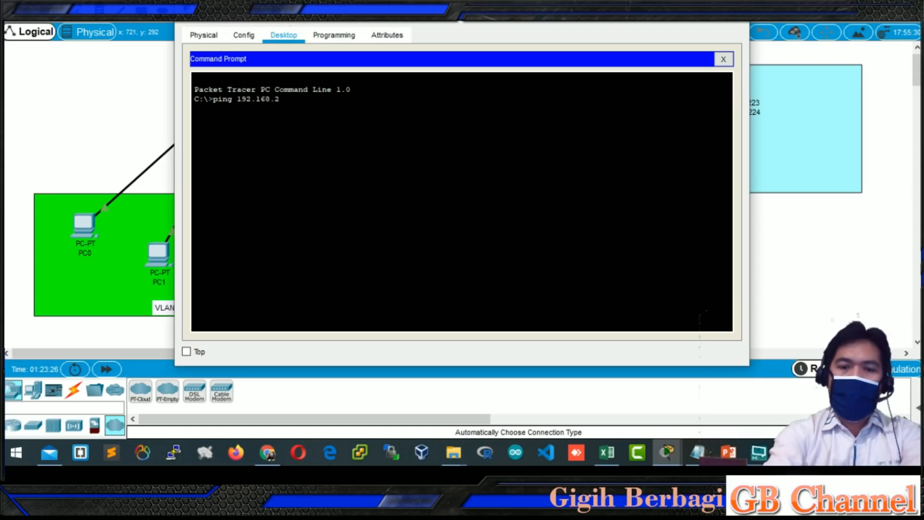
type("ping 192.168.224.2")
key("Return")
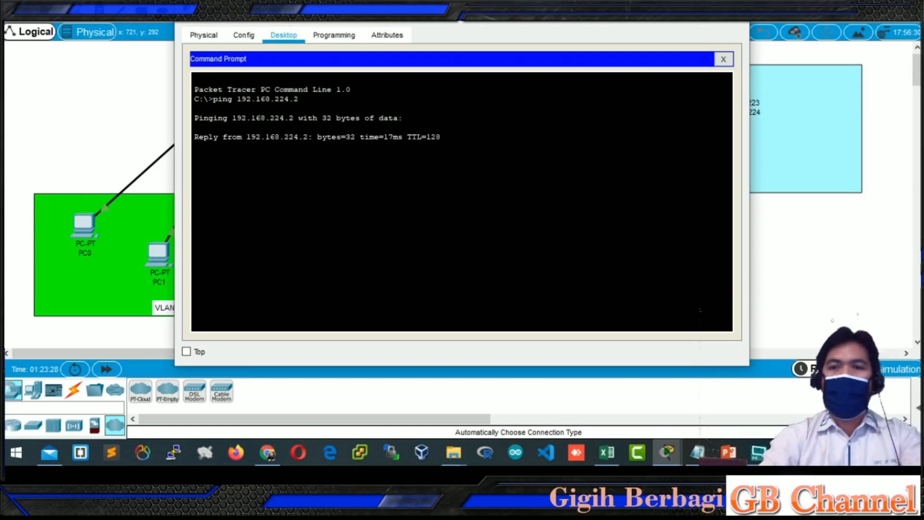
left_click(741, 13)
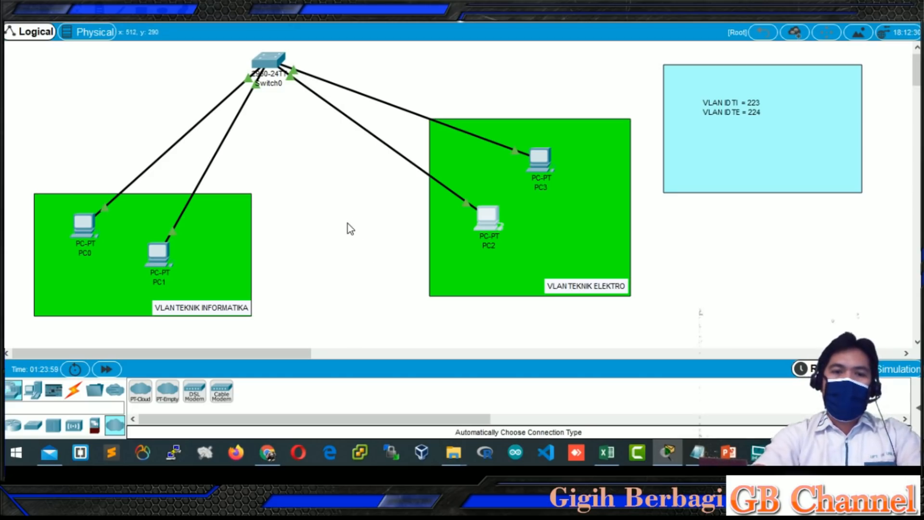
Make room in the VLAN TEKNIK INFORMATIKA area by shifting PC1 and PC0 aside, and add another PC beside them
left_click_drag(162, 250, 112, 265)
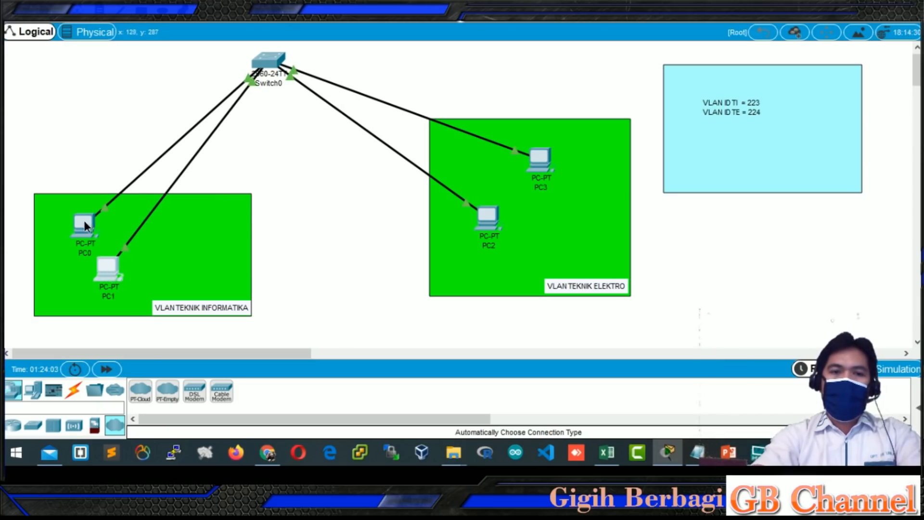
left_click_drag(86, 225, 68, 225)
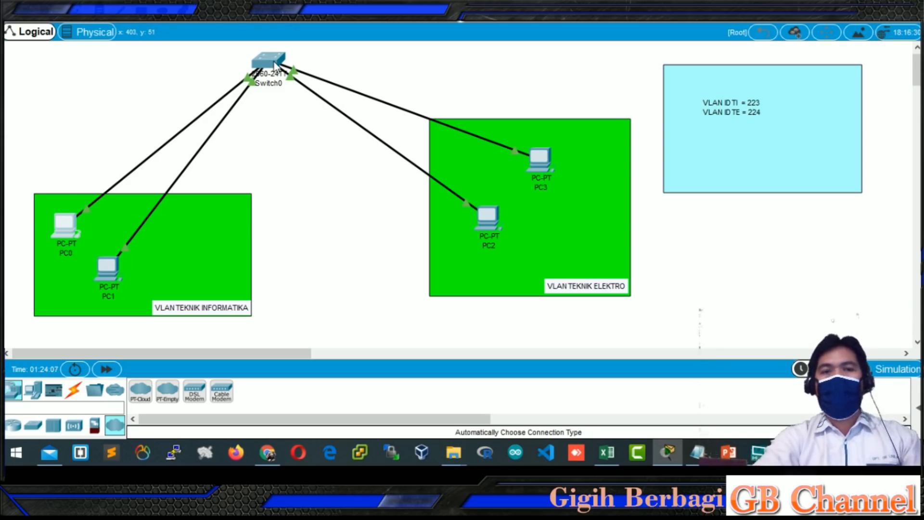
mouse_move(276, 65)
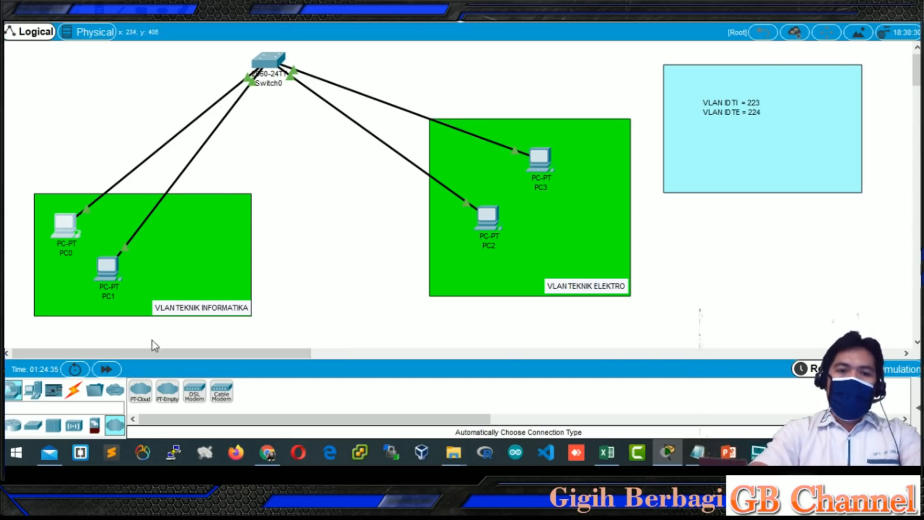
left_click(33, 389)
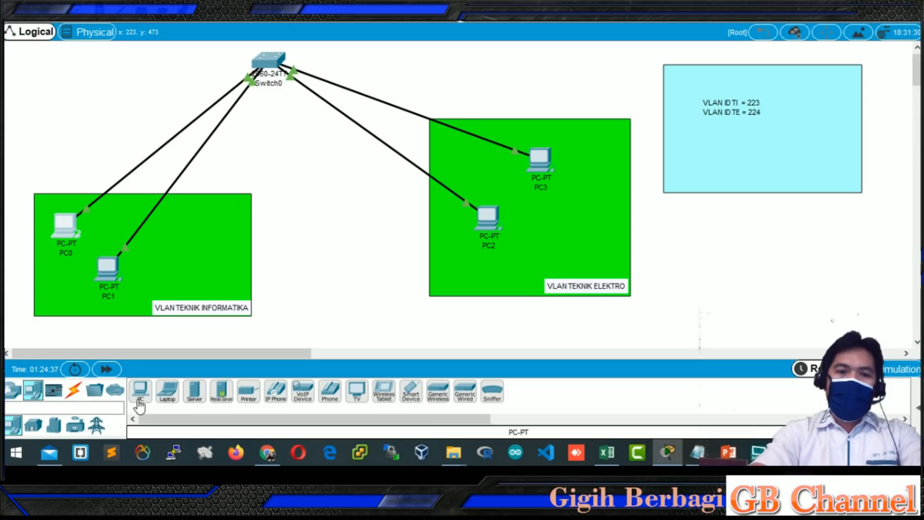
left_click_drag(140, 389, 203, 269)
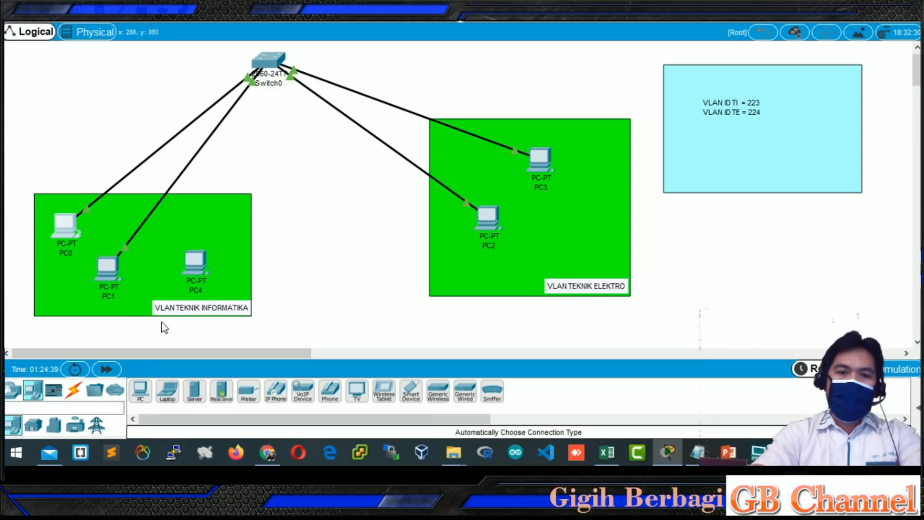
Cable PC4 to Switch0 using the automatically chosen connection type
left_click(74, 390)
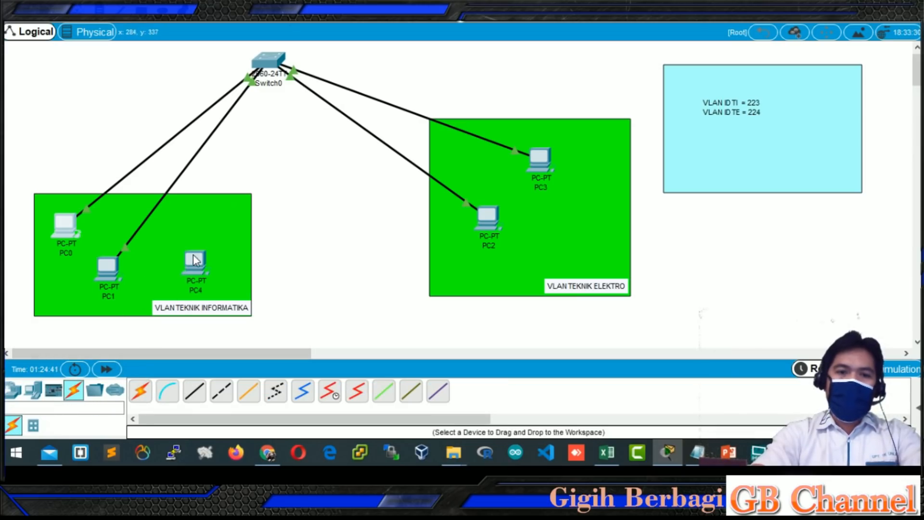
left_click(149, 389)
left_click(199, 258)
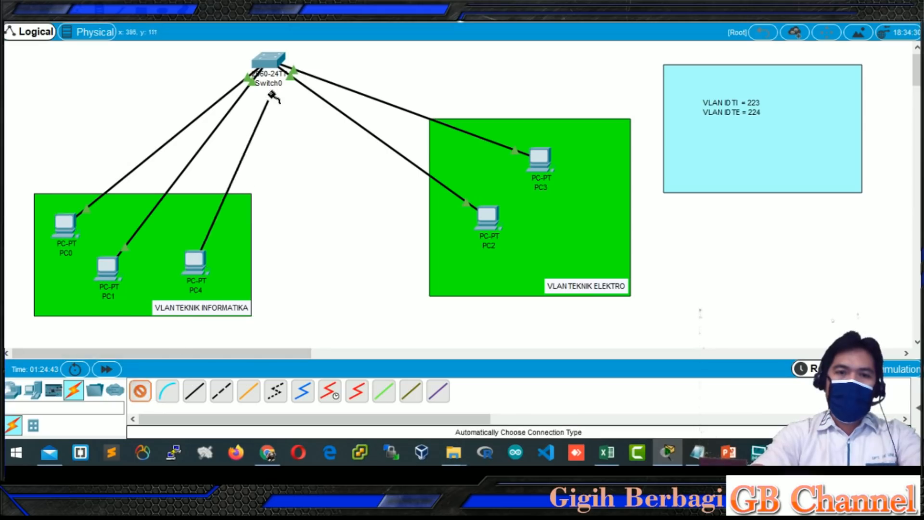
left_click(264, 84)
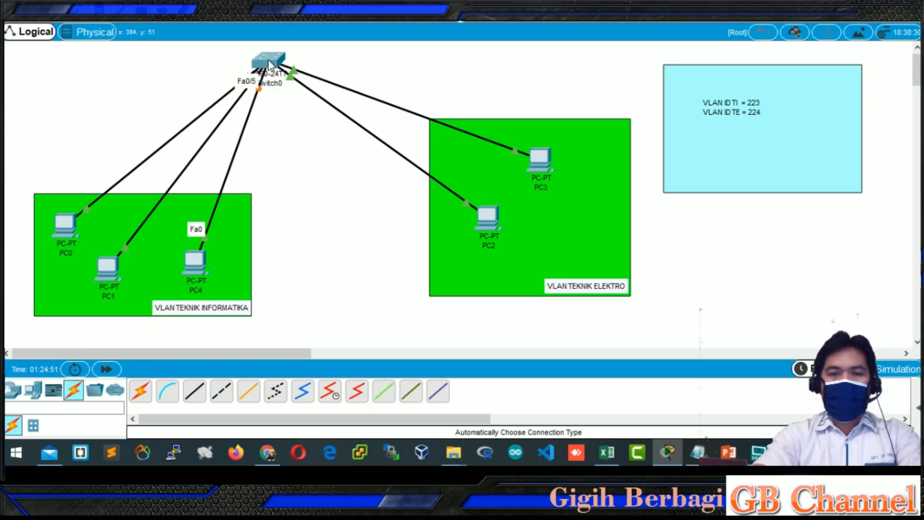
Assign Switch0's FastEthernet0/5 access port to VLAN 223 (VLAN_TI), and close the switch window
mouse_move(269, 62)
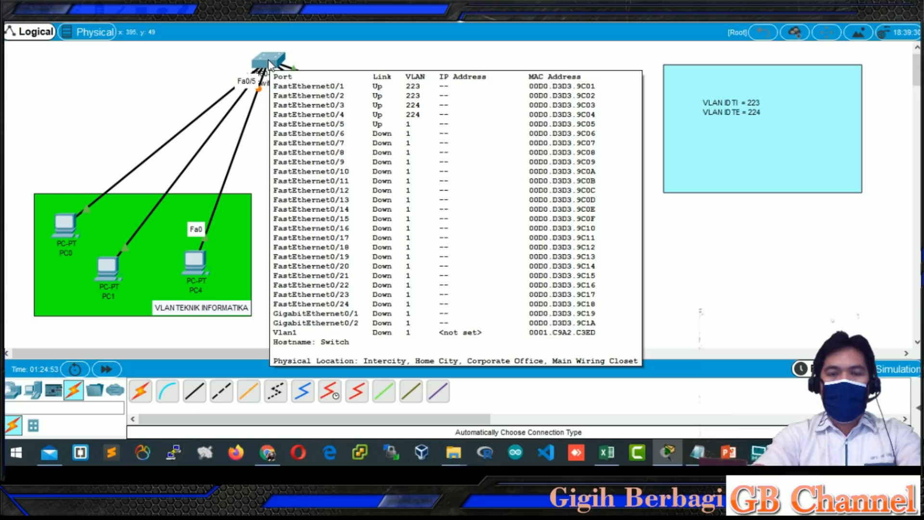
left_click(268, 61)
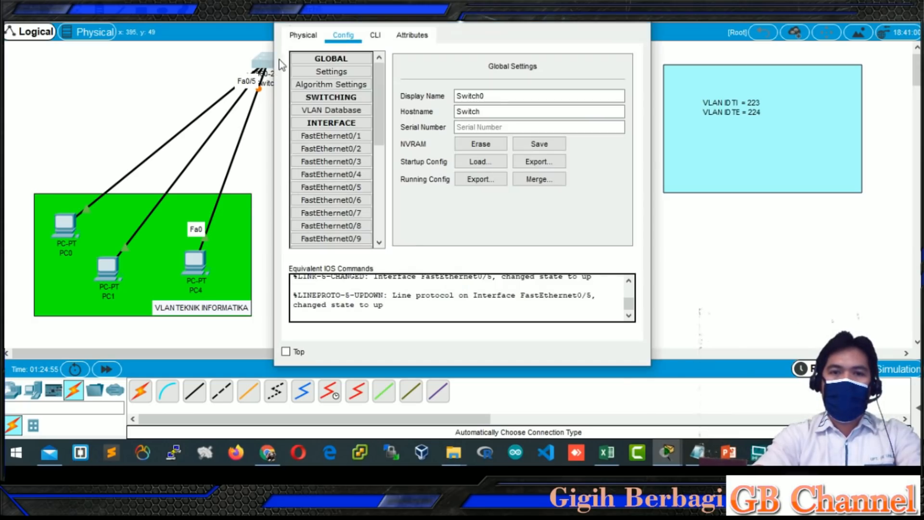
left_click(352, 187)
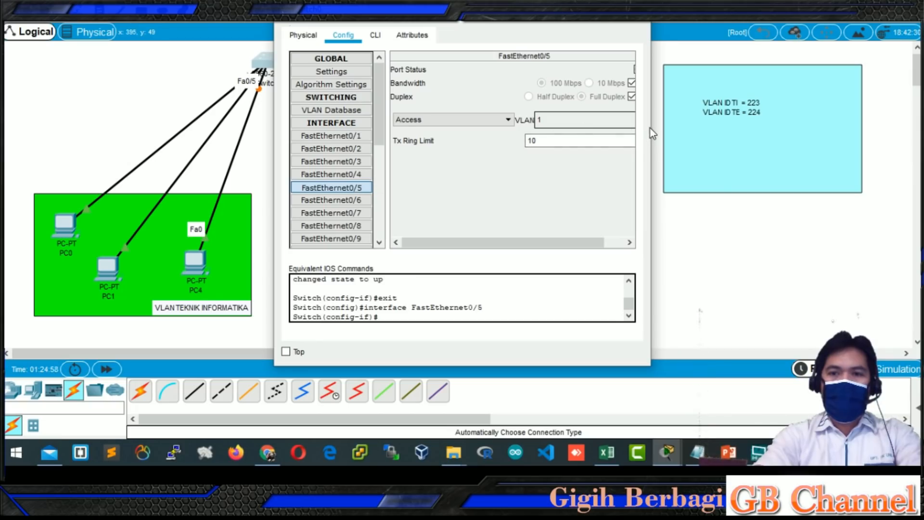
left_click_drag(651, 128, 734, 134)
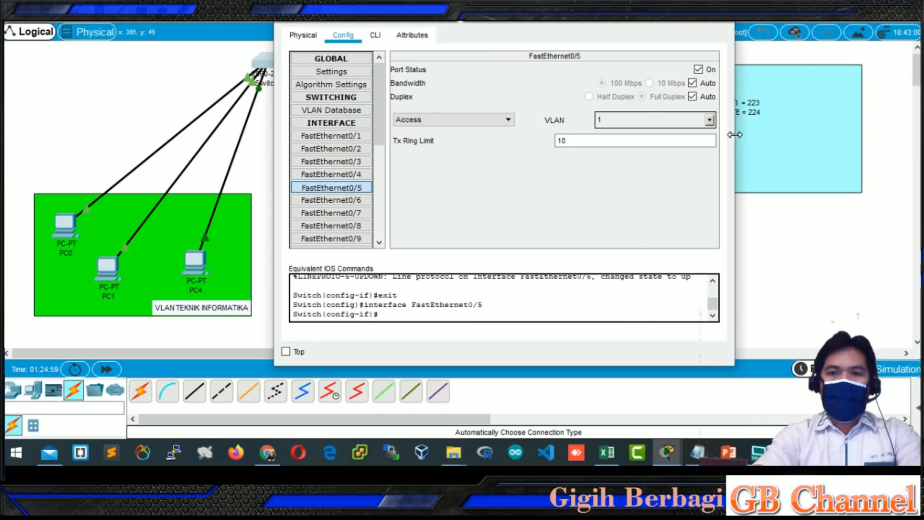
left_click(709, 120)
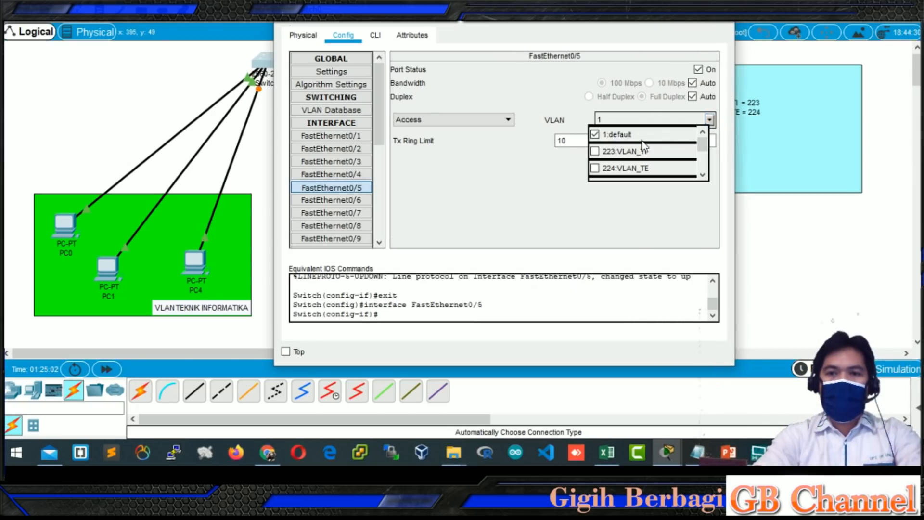
left_click(595, 152)
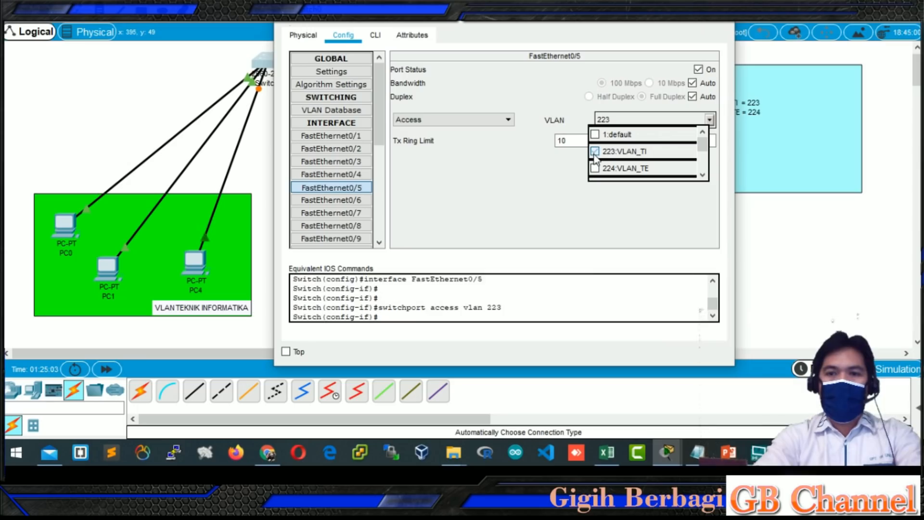
left_click(574, 200)
left_click(718, 13)
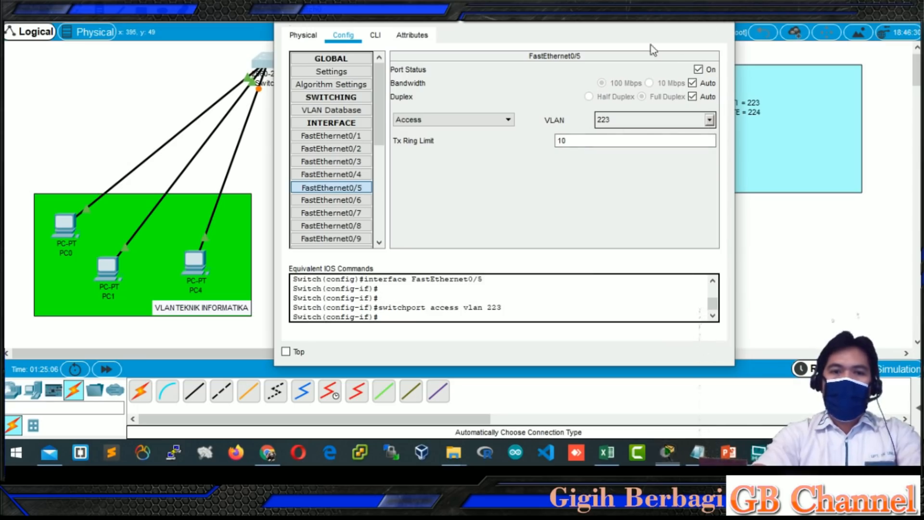
Give PC4's FastEthernet0 interface the static IP address 192.168.223.3 with the default subnet mask, and close its window
left_click(194, 260)
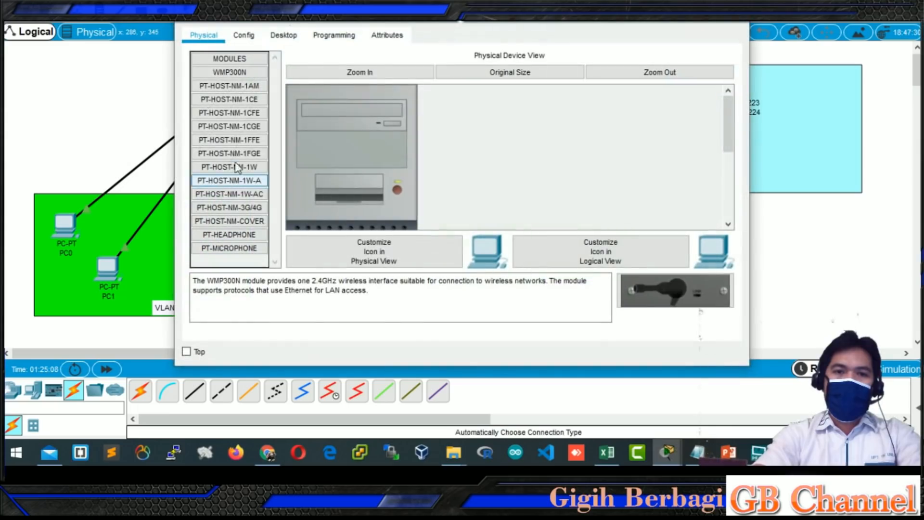
left_click(245, 35)
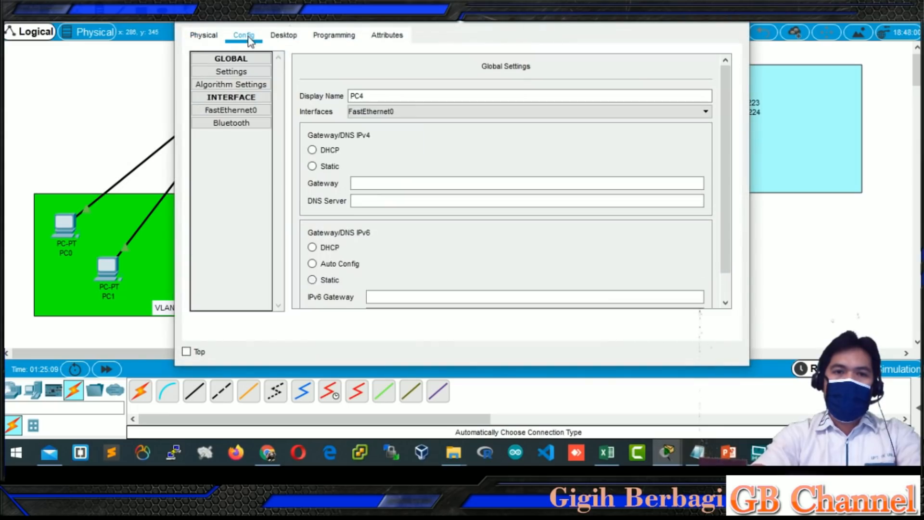
left_click(247, 110)
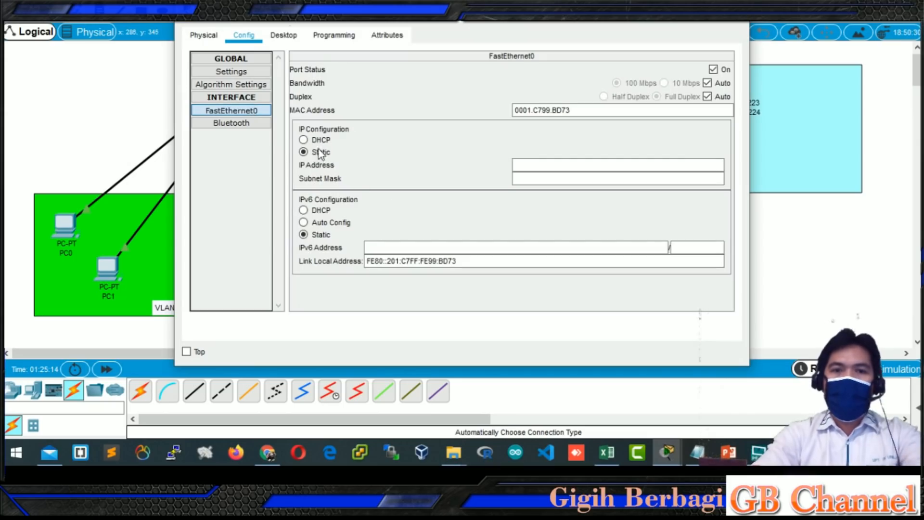
left_click(522, 165)
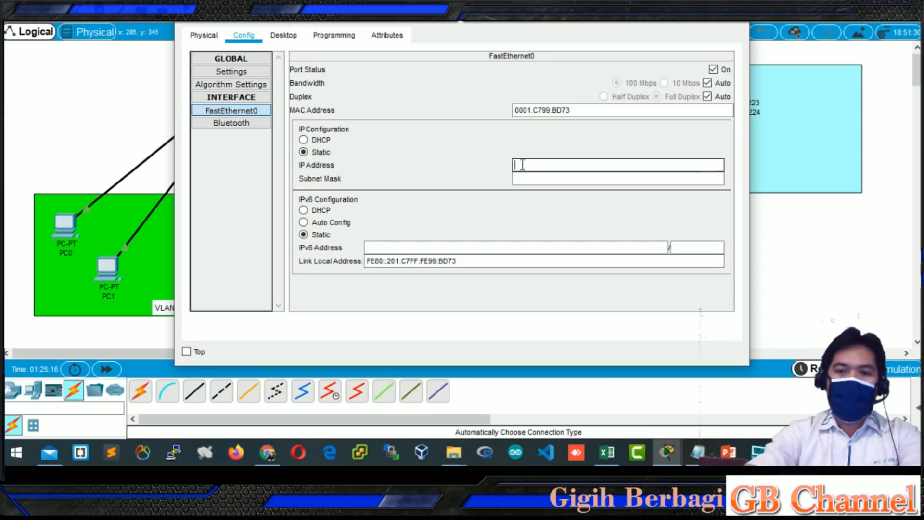
type("192.168")
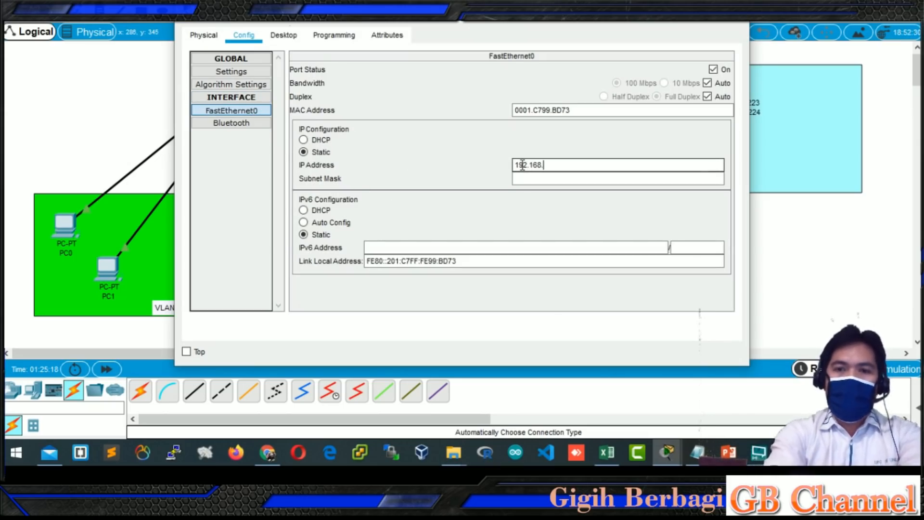
type(".223.")
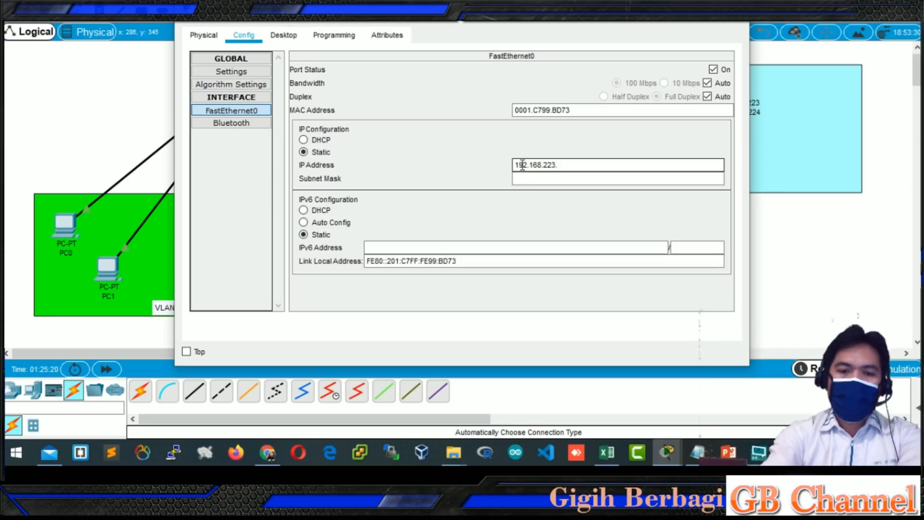
type("3")
key("Tab")
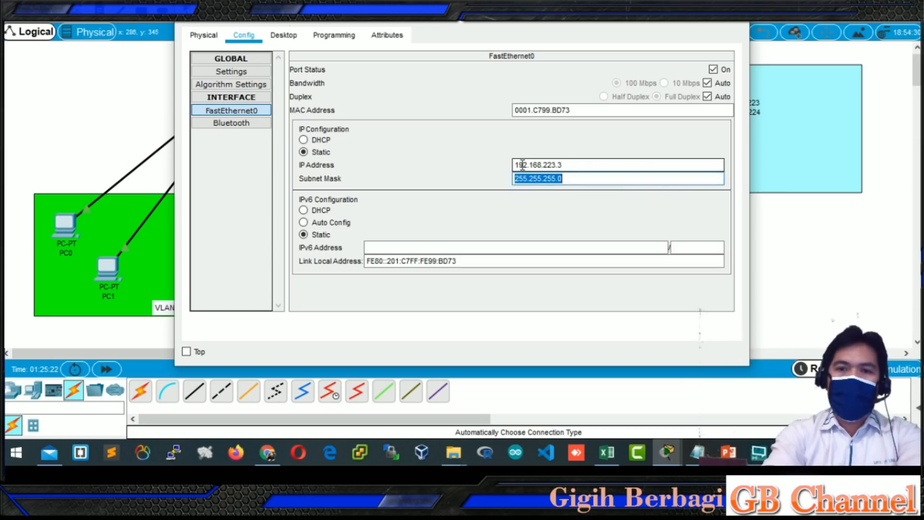
left_click(744, 25)
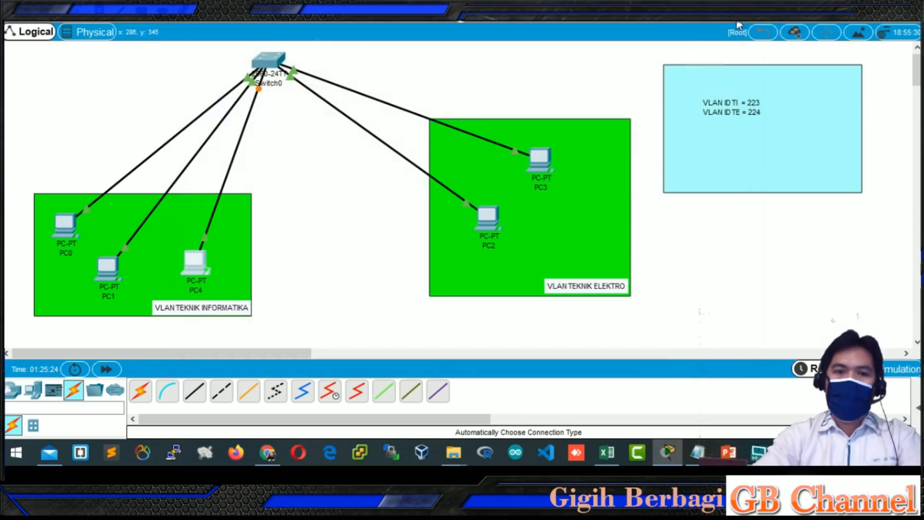
Test the connection to PC0 by pinging 192.168.223.1 from PC4's Command Prompt, and stop the ping after the first reply
left_click(194, 270)
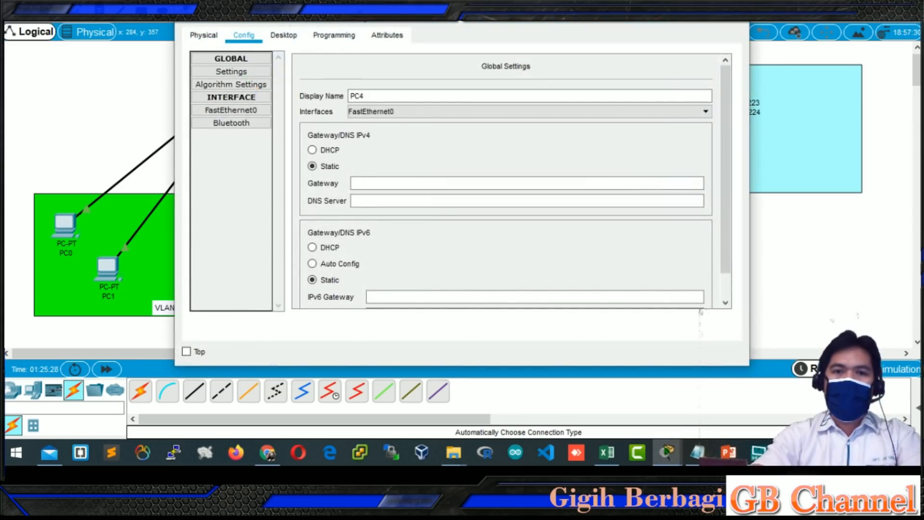
left_click_drag(388, 23, 576, 41)
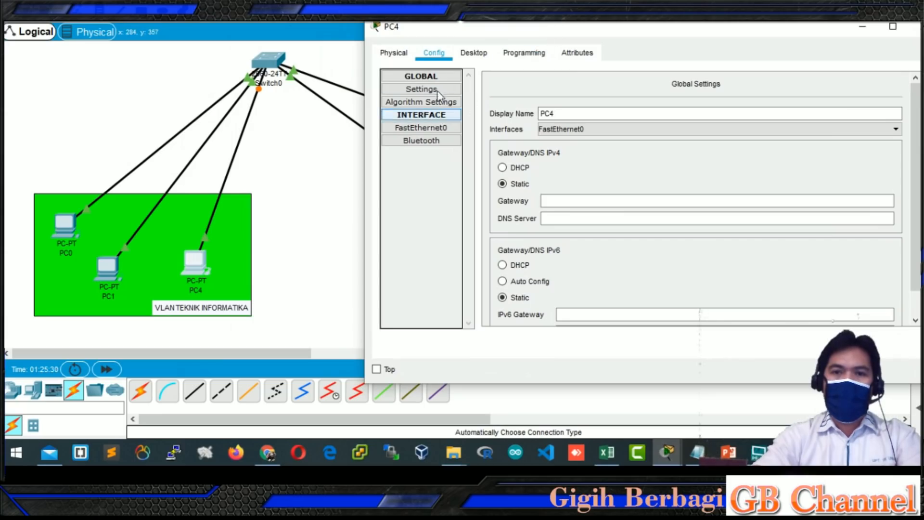
left_click(472, 53)
left_click(729, 129)
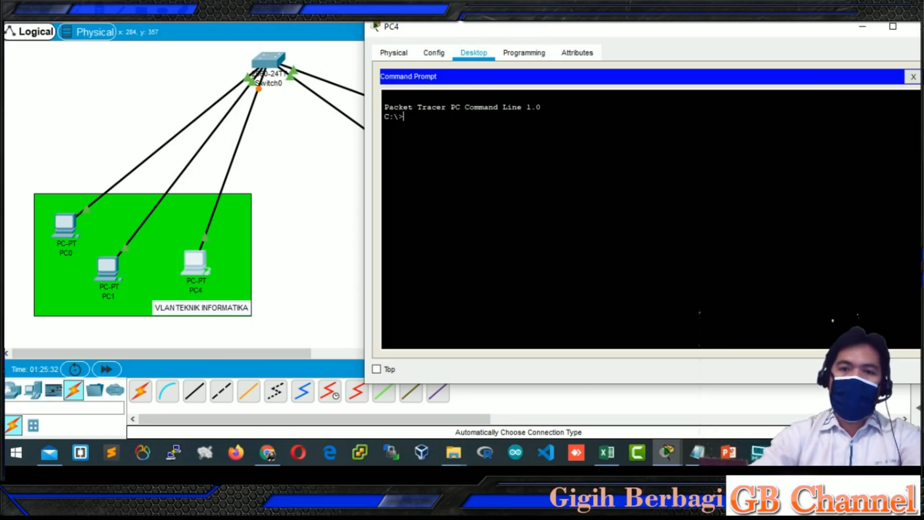
type("ping 192.168.22")
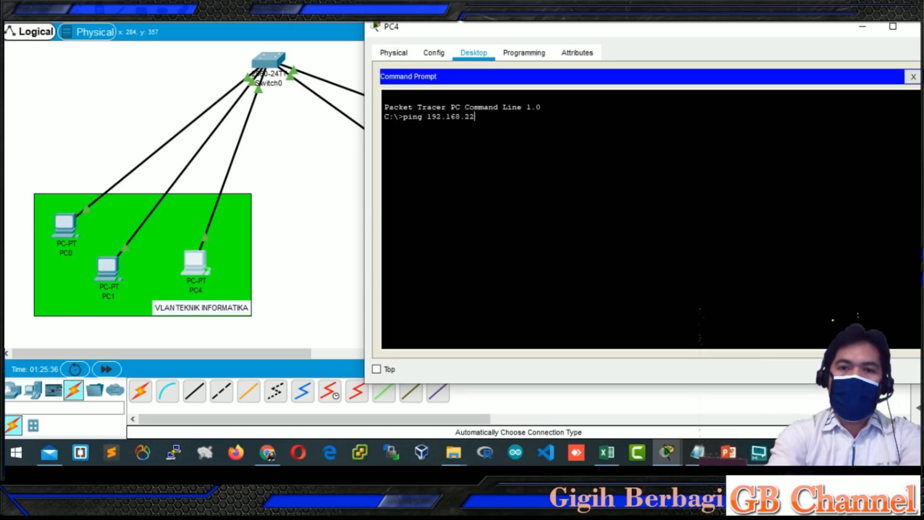
type("3.1")
key("Return")
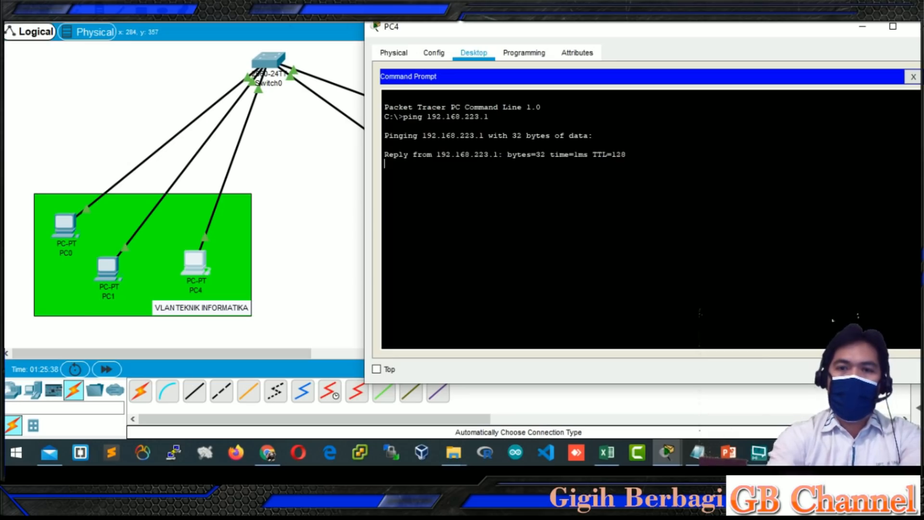
key("ctrl+c")
Ping 192.168.223.2 from PC4's Command Prompt, stop it after the first reply, and close PC4's window
key("Up")
key("BackSpace")
type("2")
key("Return")
key("ctrl+c")
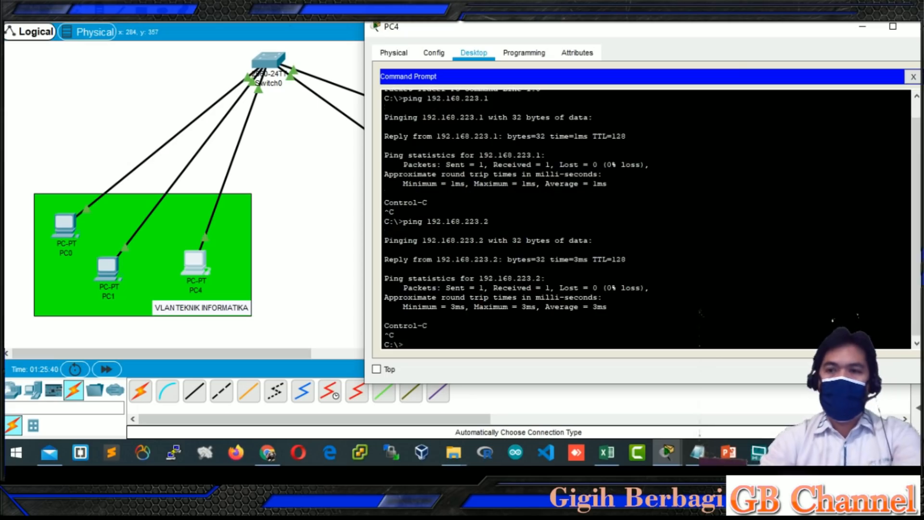
left_click_drag(778, 34, 683, 30)
left_click(829, 26)
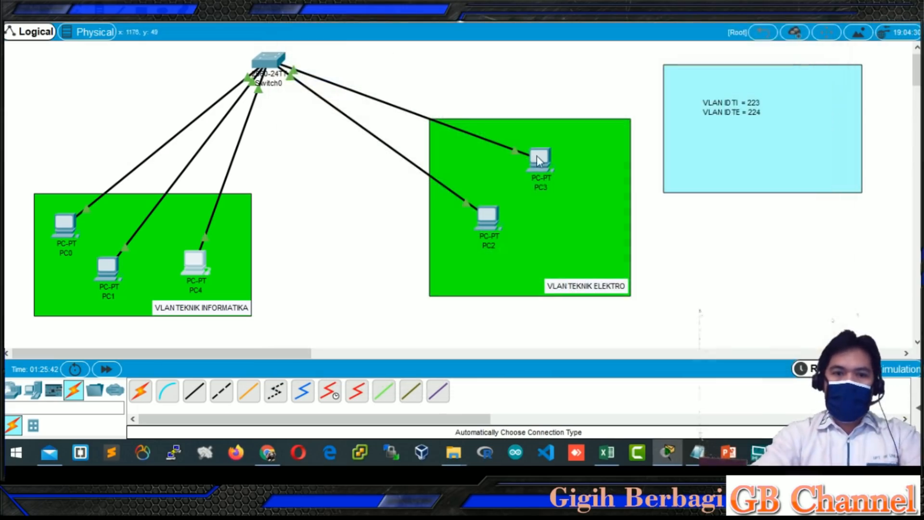
Move PC4 closer to PC1 within the VLAN TEKNIK INFORMATIKA area
left_click_drag(196, 261, 163, 262)
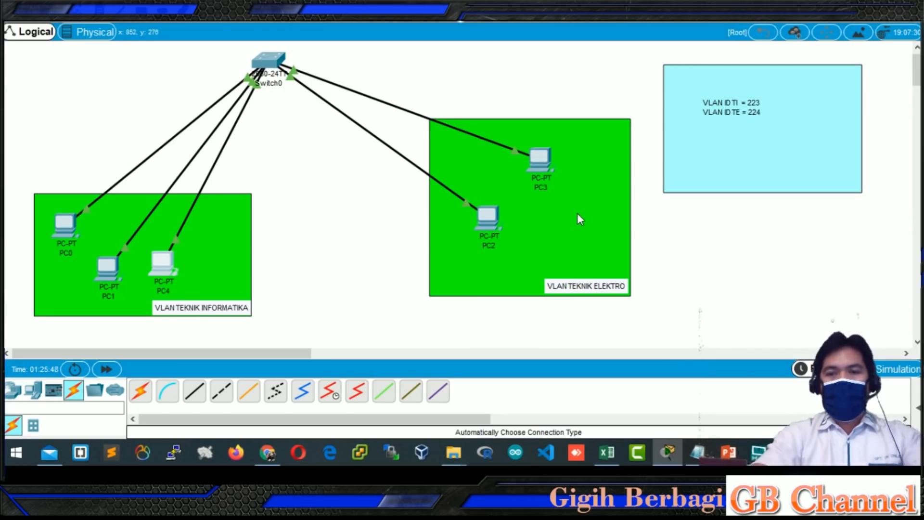
Move PC2 directly below PC3 and place a new PC in the free lower-left part of the VLAN TEKNIK ELEKTRO area
left_click_drag(493, 218, 545, 238)
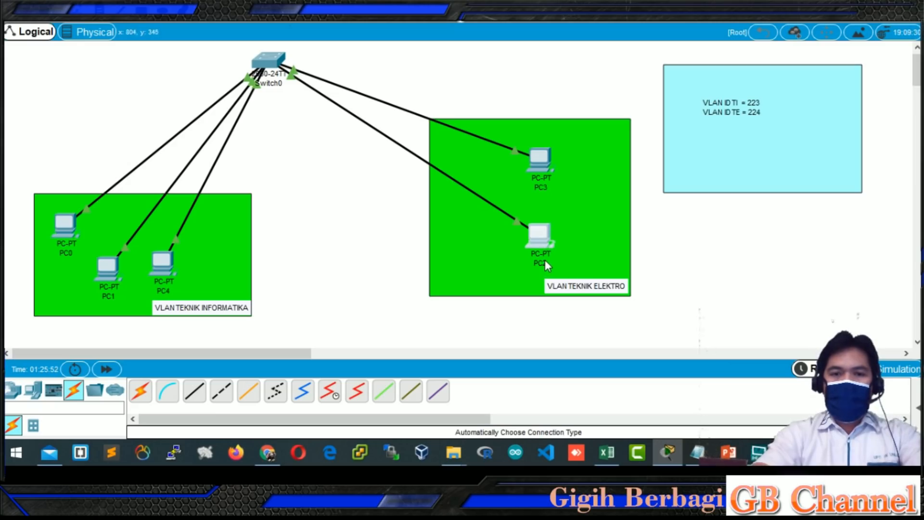
left_click_drag(164, 267, 158, 265)
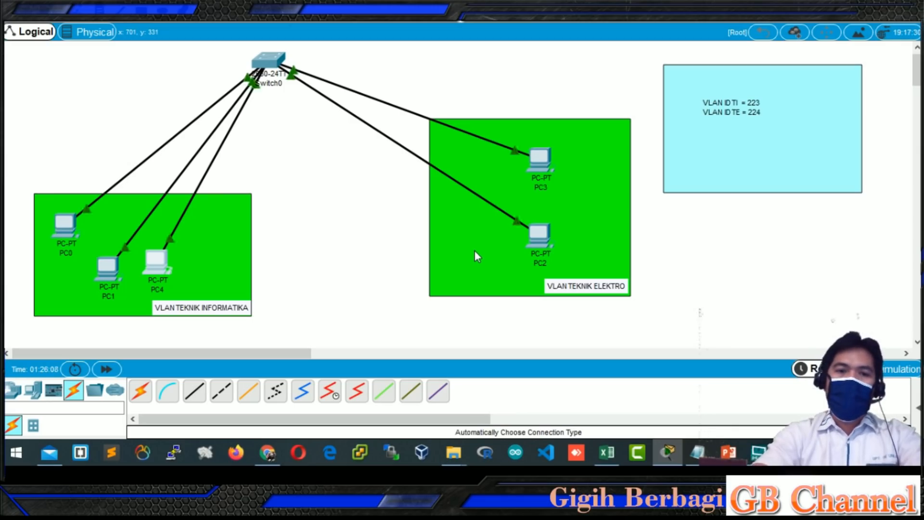
left_click(39, 391)
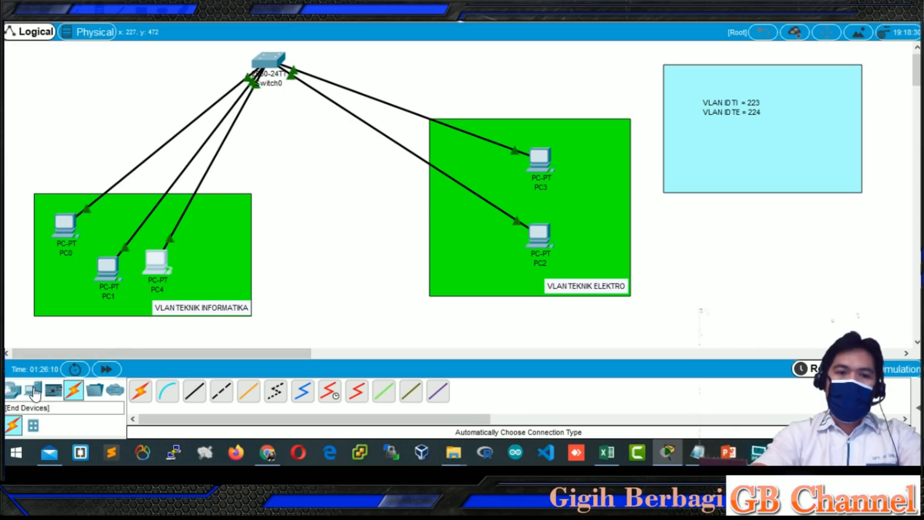
left_click(140, 391)
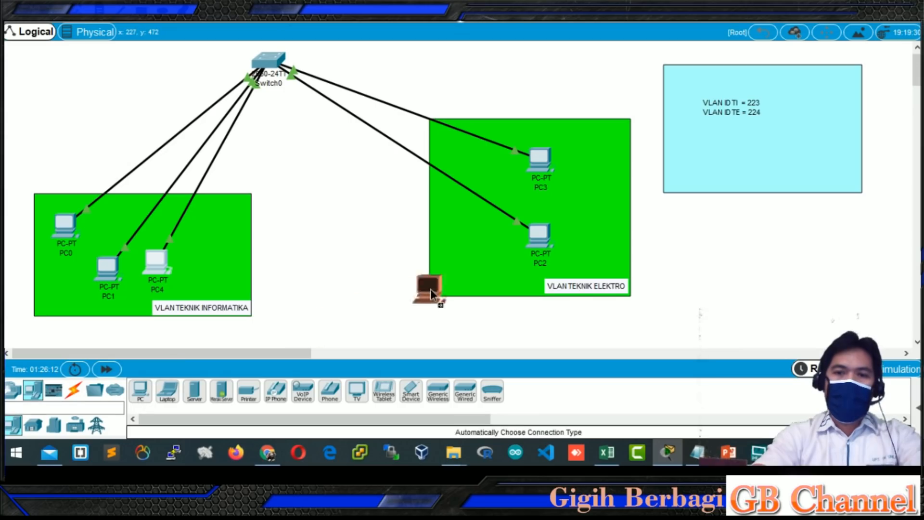
left_click(477, 263)
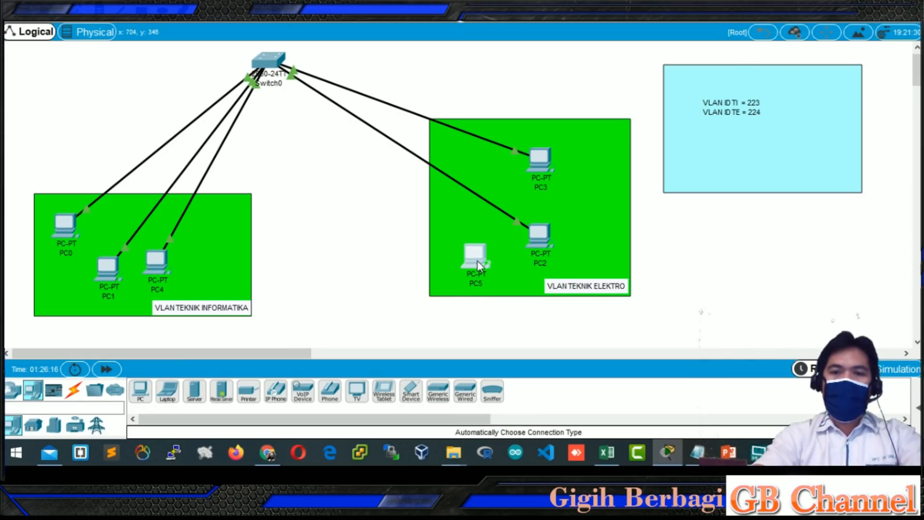
Change the new PC's display name to PC 4 TI and close its window
left_click(478, 261)
left_click(244, 35)
left_click(373, 95)
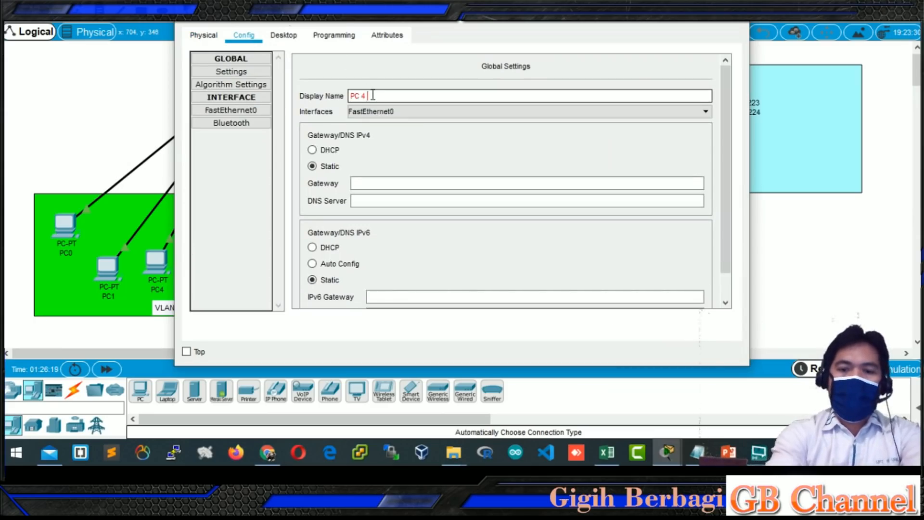
type("TI")
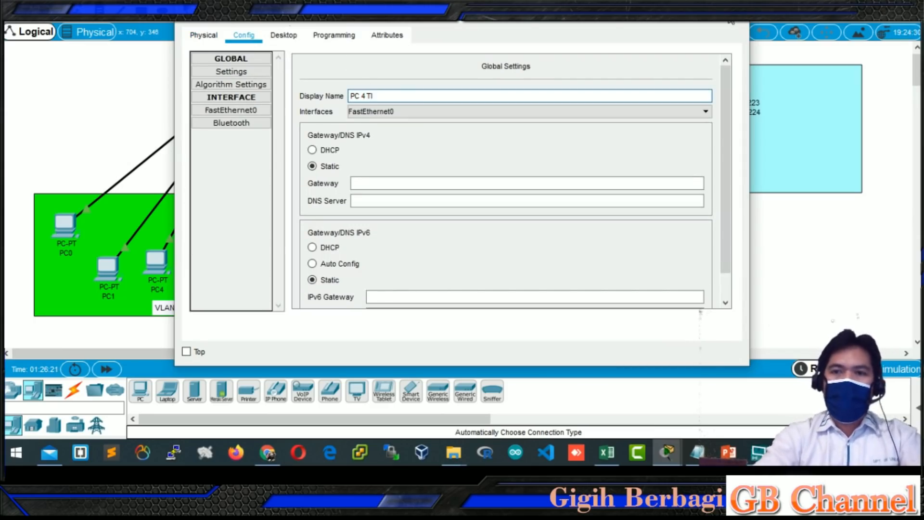
left_click(731, 22)
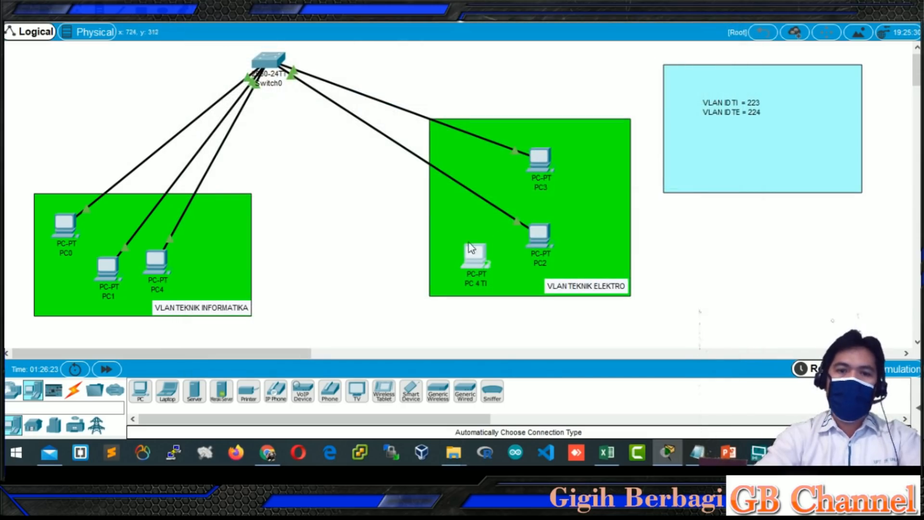
Connect PC 4 TI to Switch0 with an automatically chosen cable
left_click(73, 390)
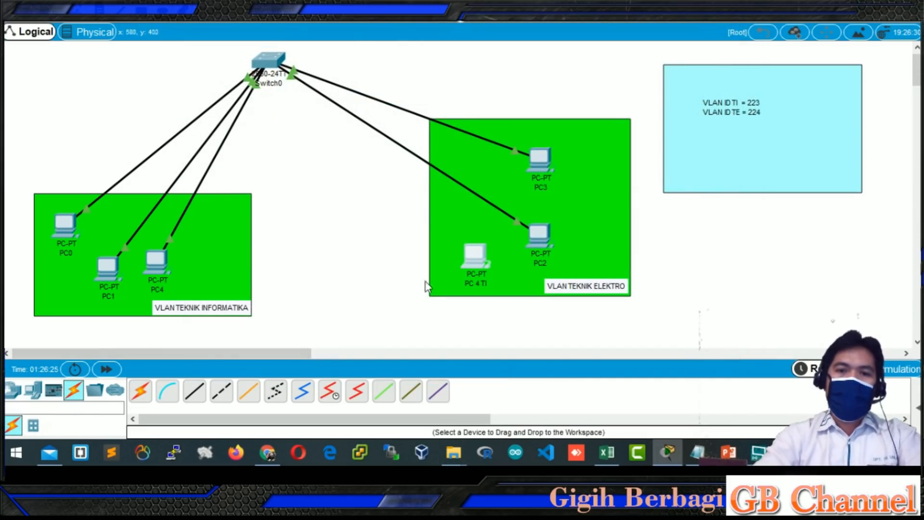
left_click(140, 391)
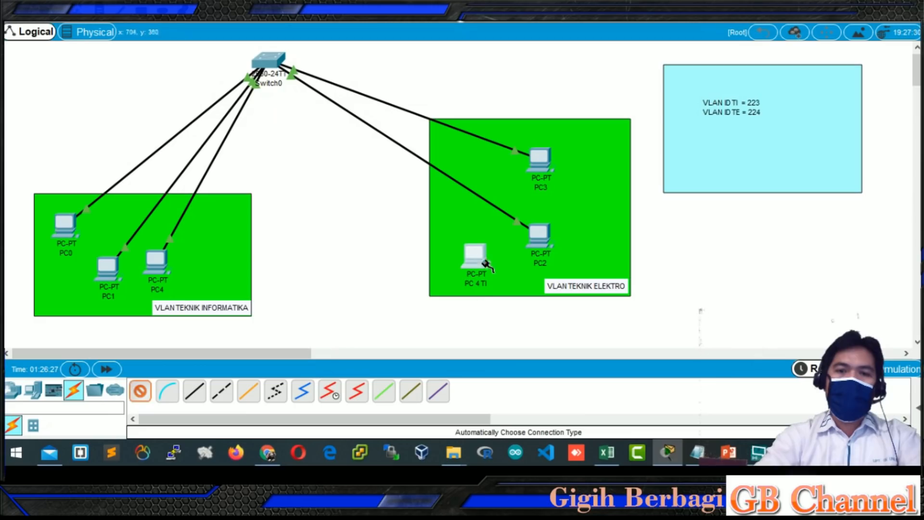
left_click(474, 255)
left_click(281, 83)
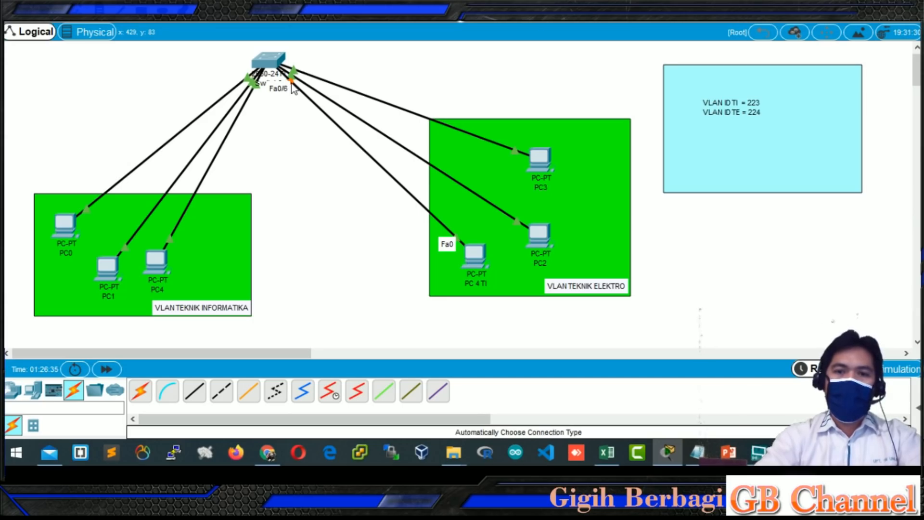
Assign Switch0's FastEthernet0/6 access port to VLAN 223 (VLAN_TI) and close the switch window
left_click(269, 60)
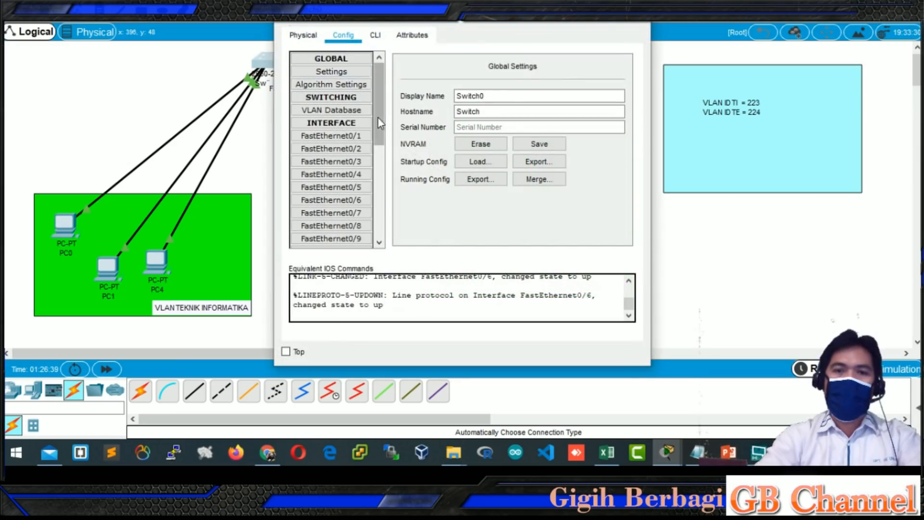
left_click(357, 202)
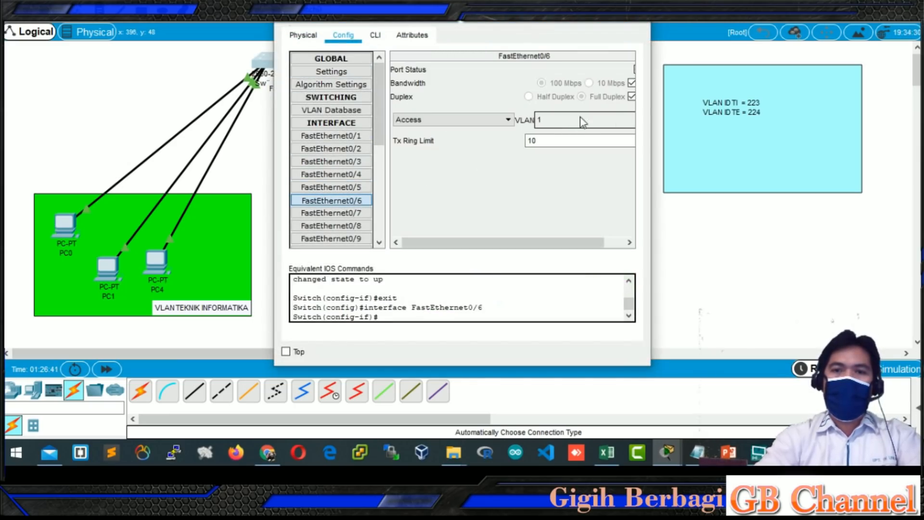
left_click_drag(652, 113, 714, 112)
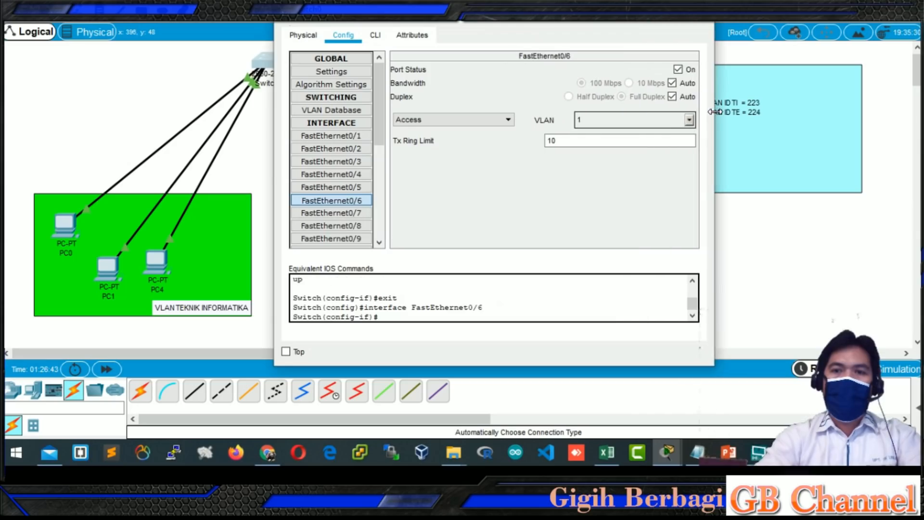
left_click(689, 120)
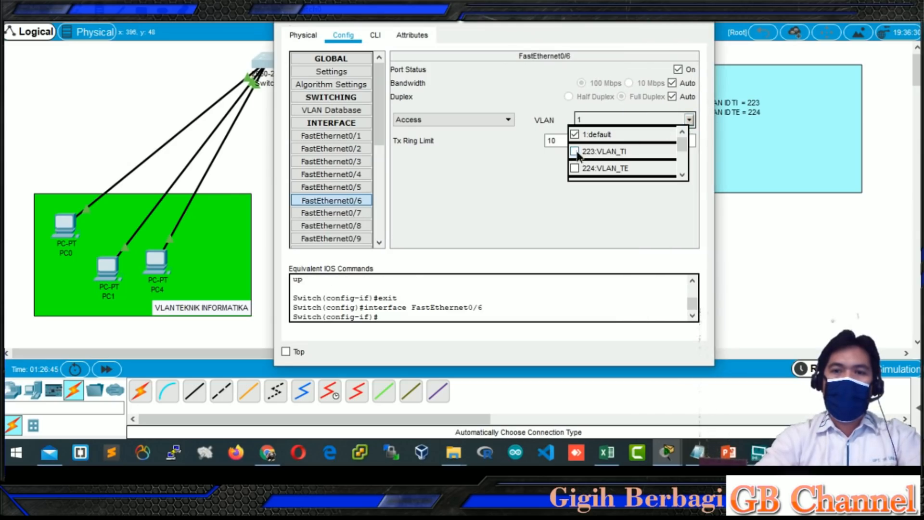
left_click(580, 151)
left_click(534, 196)
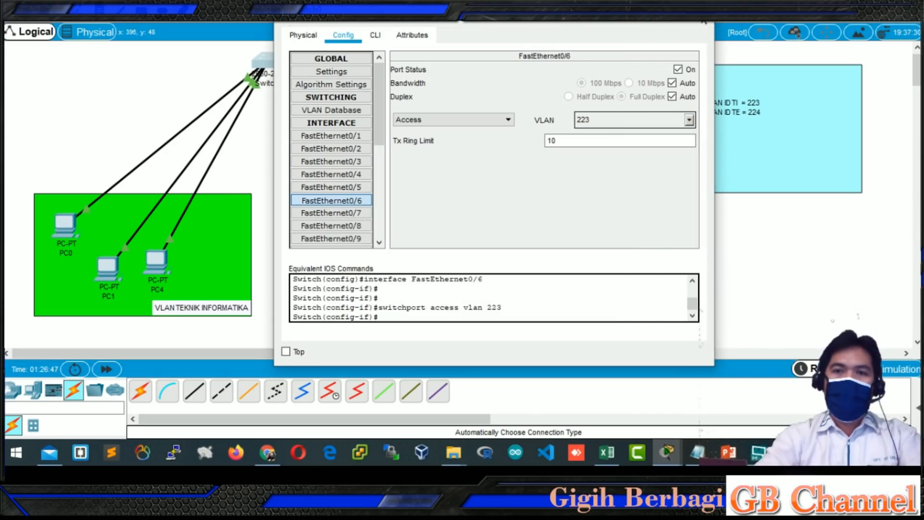
left_click(708, 26)
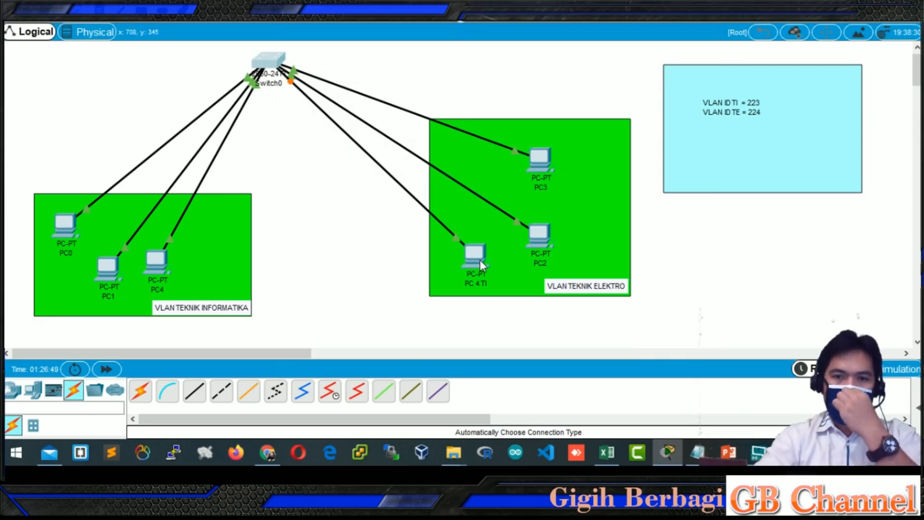
Spread out the PCs in the VLAN TEKNIK ELEKTRO area by shifting PC2, PC3 and PC 4 TI further right
left_click_drag(537, 247, 589, 229)
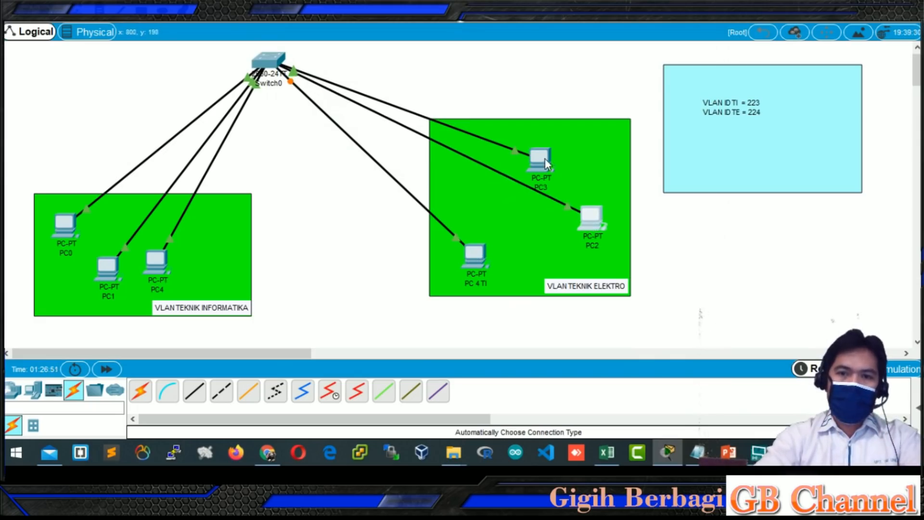
left_click_drag(546, 161, 575, 157)
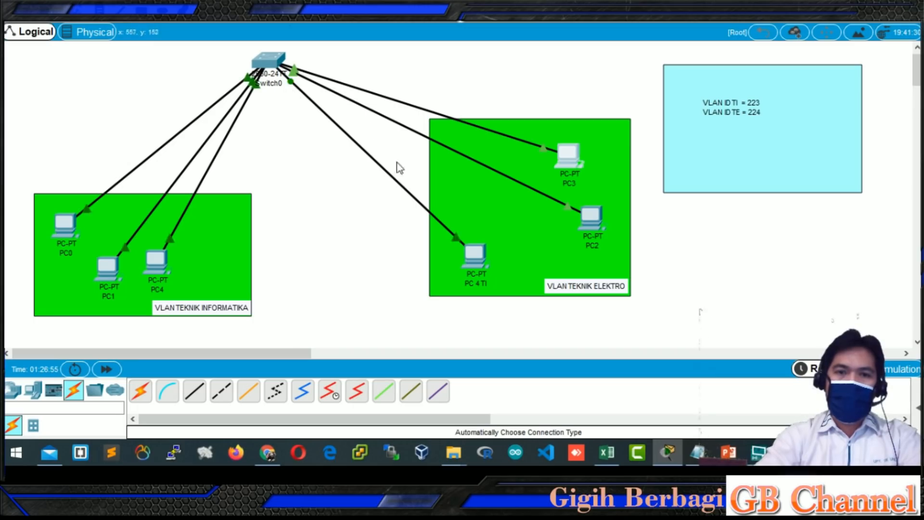
left_click_drag(478, 256, 487, 257)
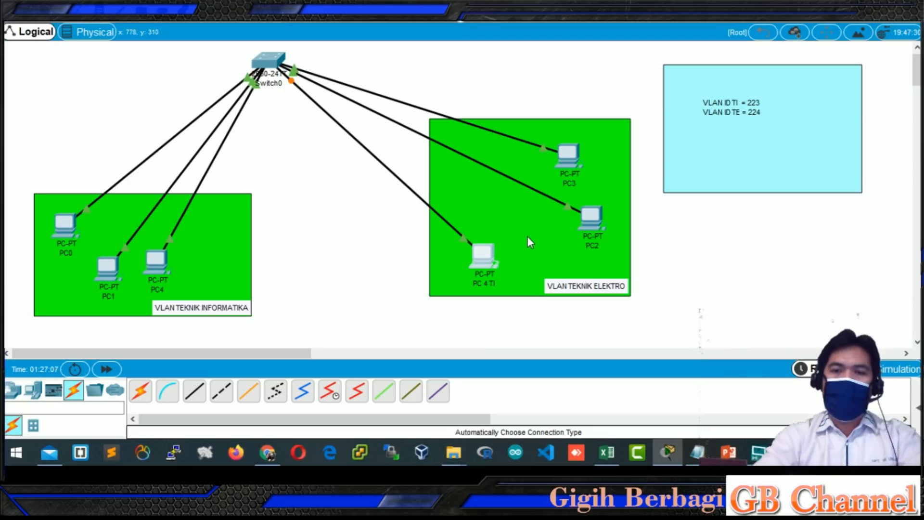
left_click_drag(482, 258, 503, 262)
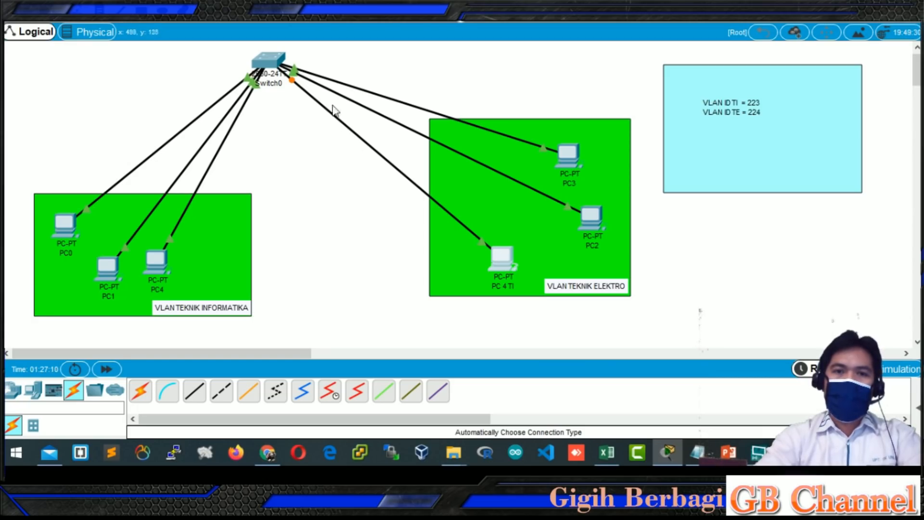
Give PC 4 TI's FastEthernet0 interface the static IP address 192.168.223.4 with the default subnet mask, and close its window
left_click(500, 262)
left_click(237, 112)
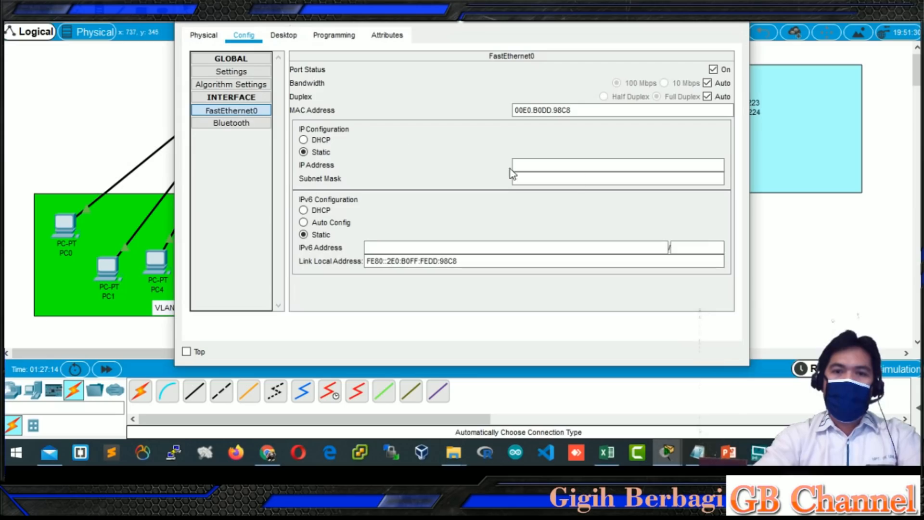
left_click(575, 166)
type("192.168.")
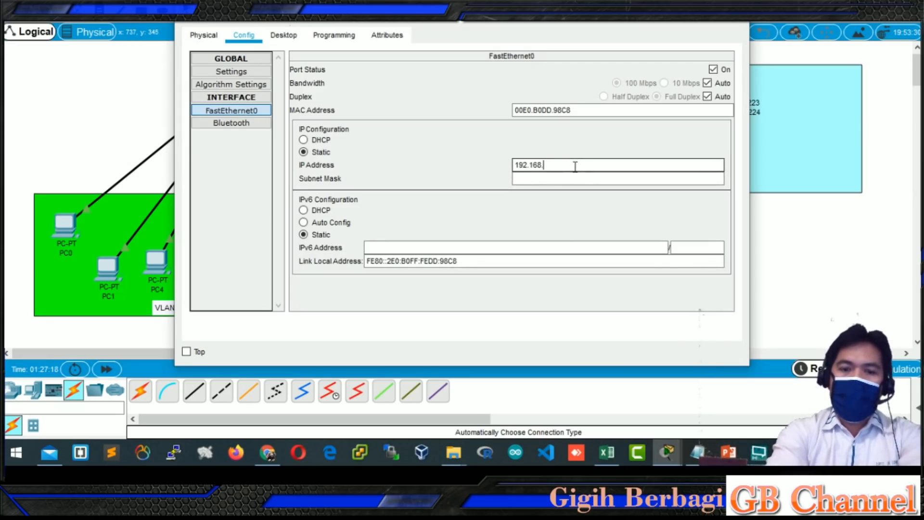
type("223.")
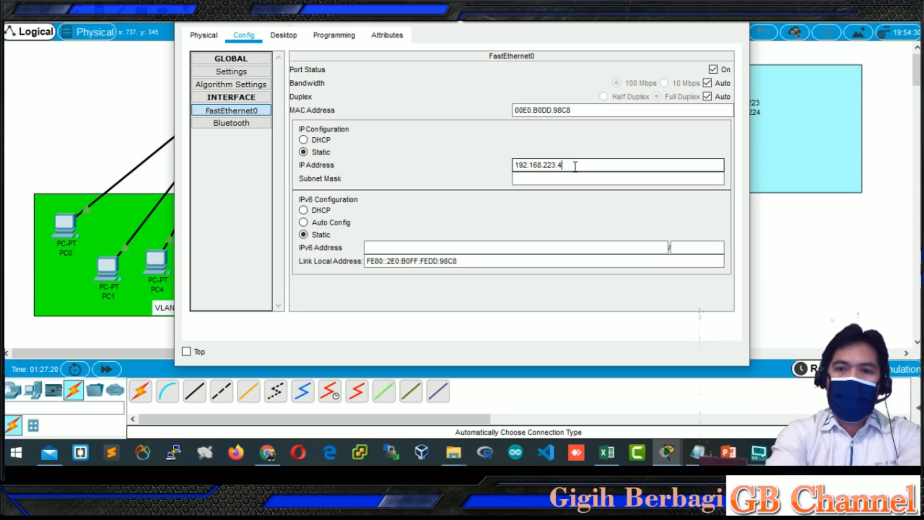
type("4")
key("Tab")
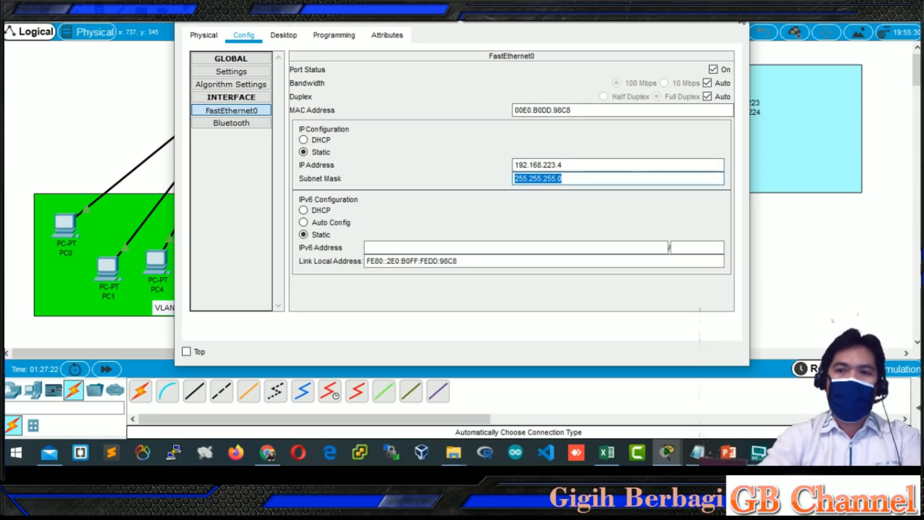
left_click(742, 22)
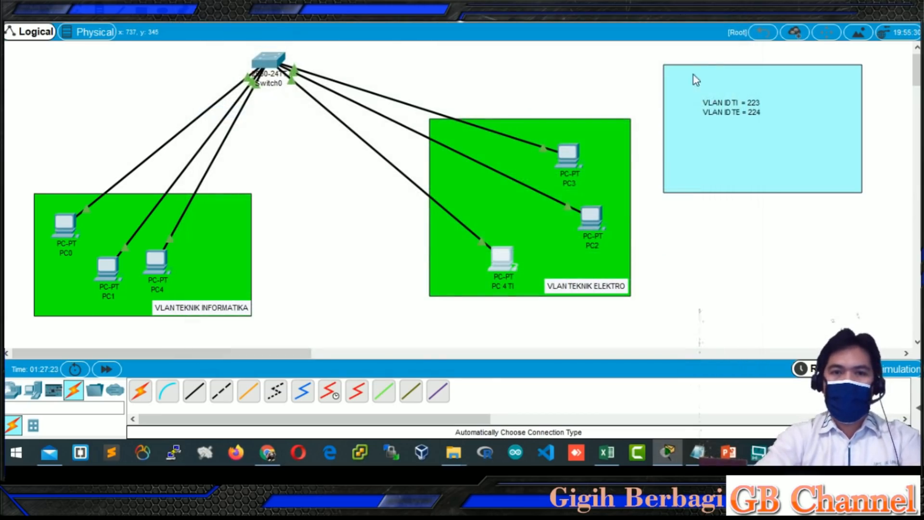
Ping 192.168.223.1 from PC 4 TI's Command Prompt and stop the ping after two replies
left_click(509, 264)
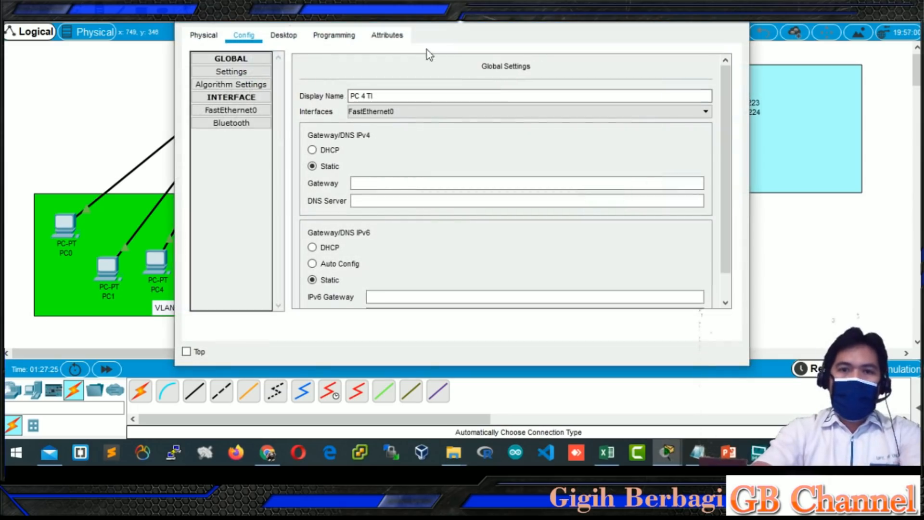
left_click(276, 39)
left_click(568, 92)
left_click_drag(385, 10, 594, 20)
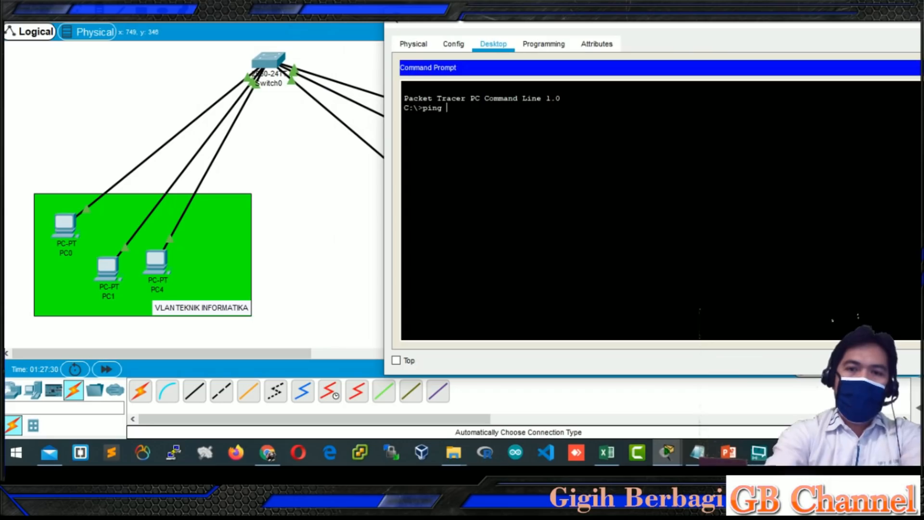
type("ping 192.168")
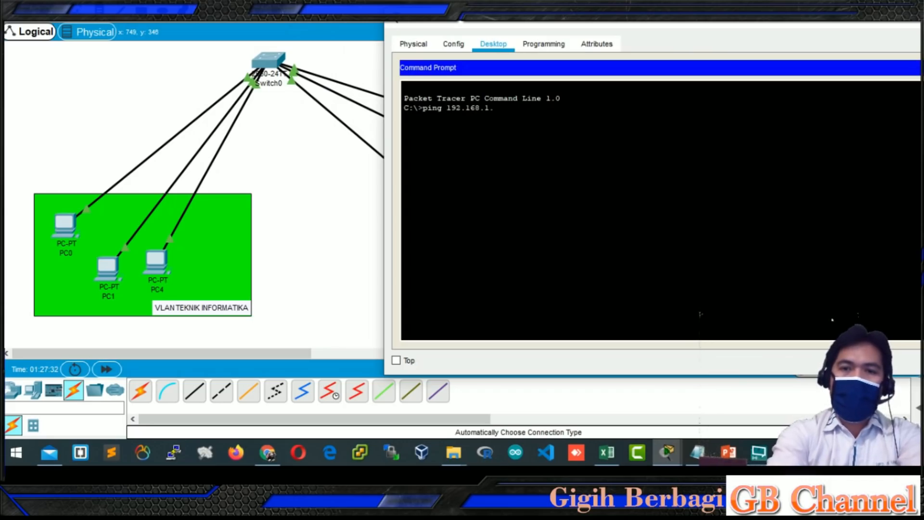
type(".1.")
key("BackSpace")
key("BackSpace")
type("22")
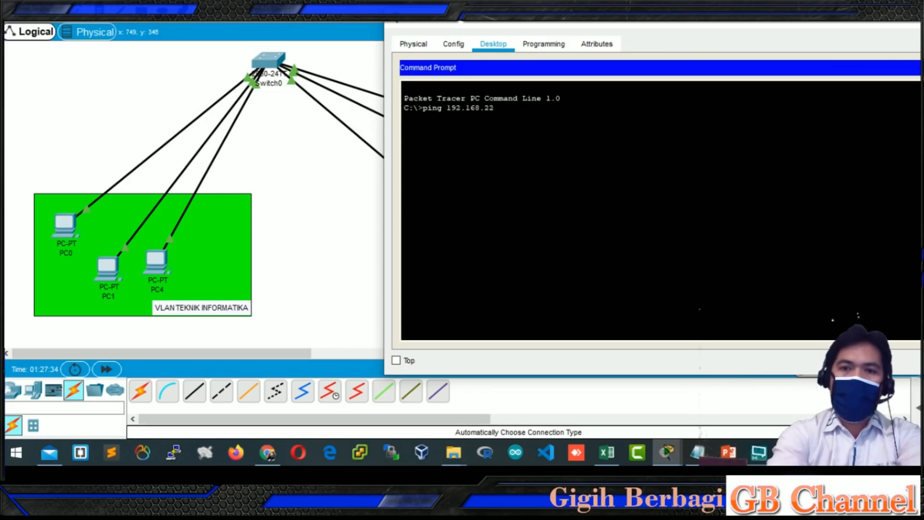
type("3.1")
key("Return")
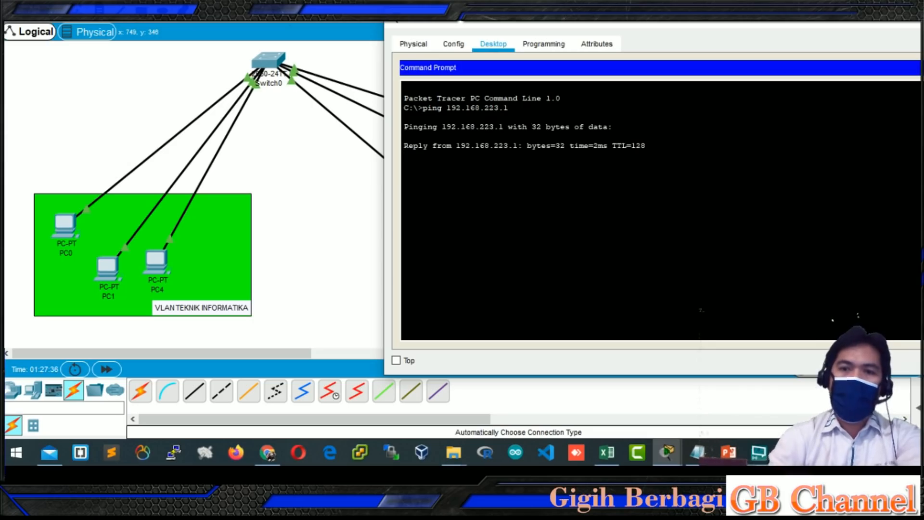
key("ctrl+c")
Ping 192.168.223.2 from PC 4 TI's Command Prompt and stop it after the first reply
key("Up")
key("BackSpace")
key("Return")
key("ctrl+c")
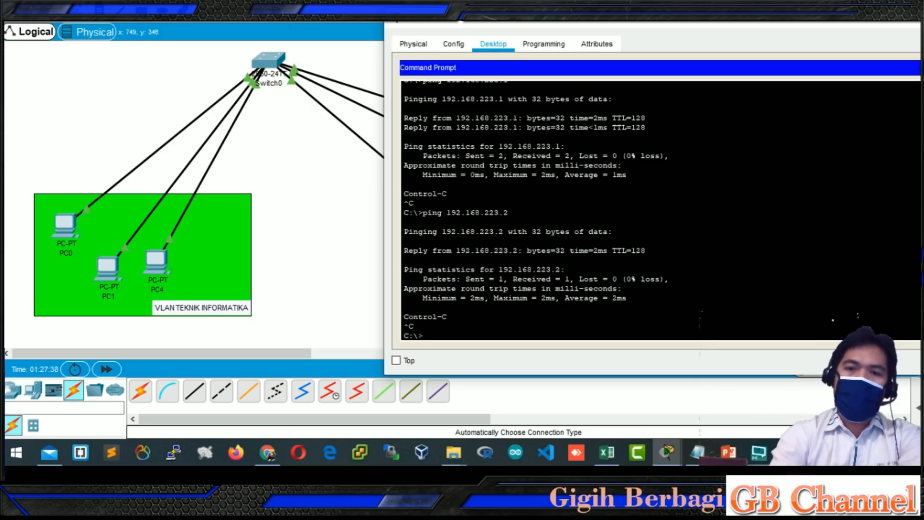
Test the connection to PC4 by pinging 192.168.223.3 from PC 4 TI, stop after two replies, and close the window
key("Up")
key("BackSpace")
type("3.3")
key("Return")
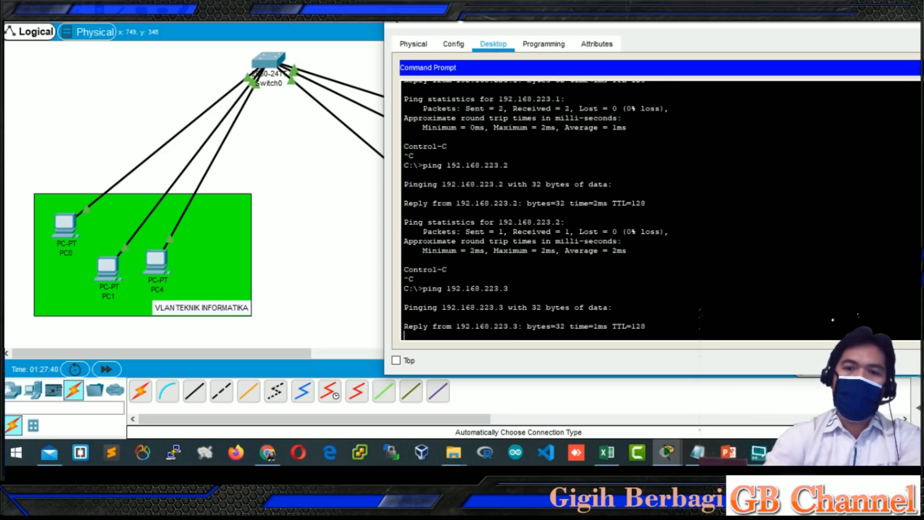
key("ctrl+c")
left_click_drag(699, 27, 660, 25)
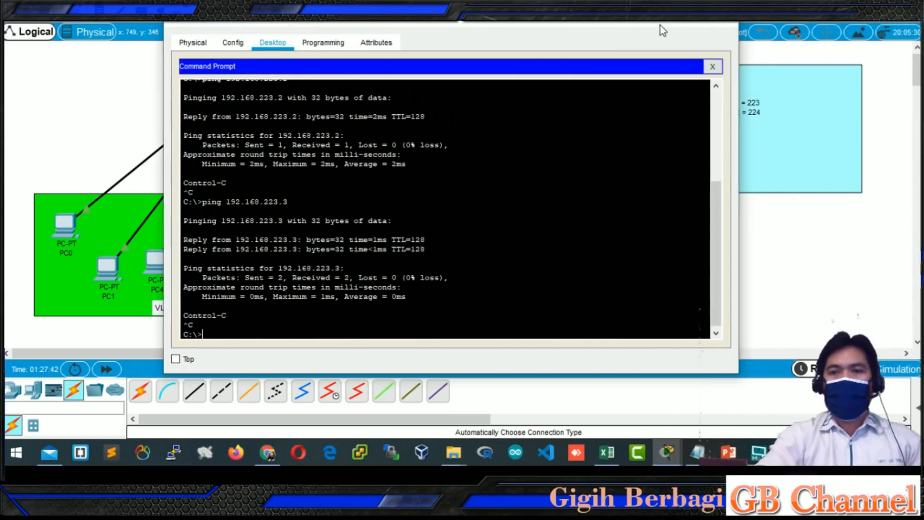
left_click(724, 28)
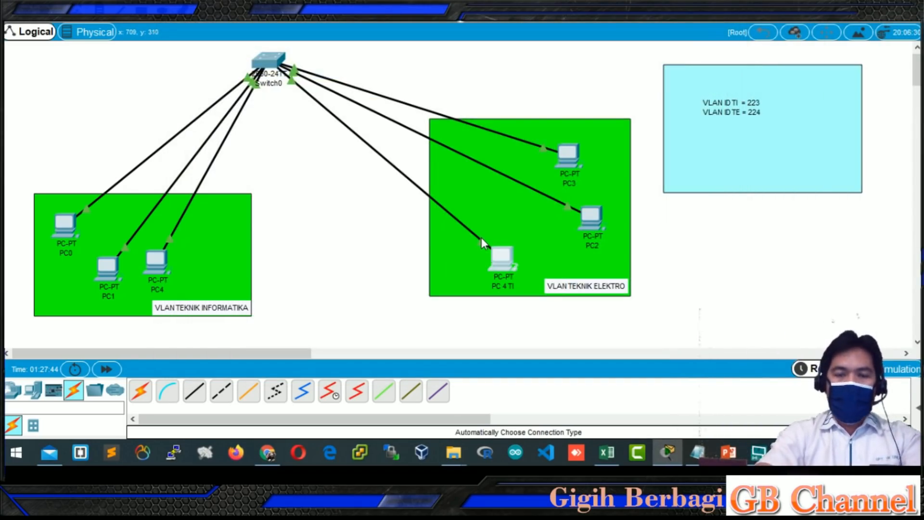
mouse_move(482, 238)
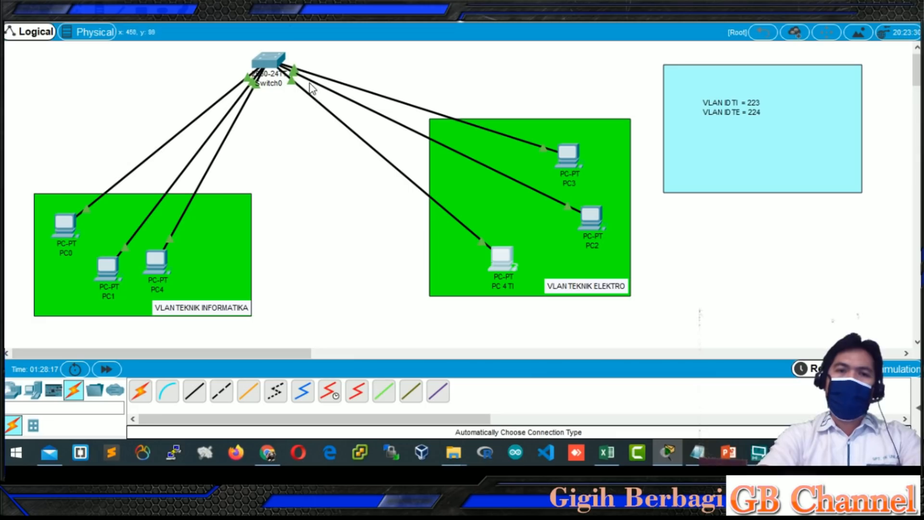
mouse_move(317, 87)
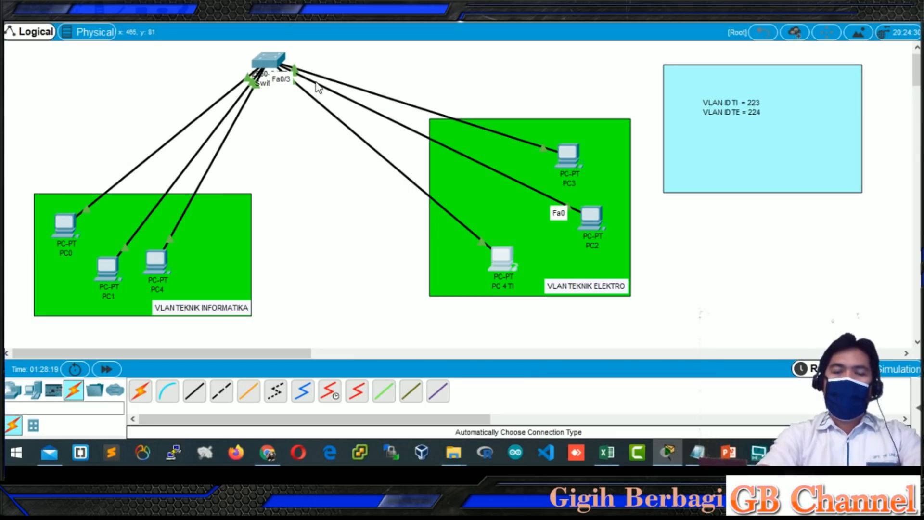